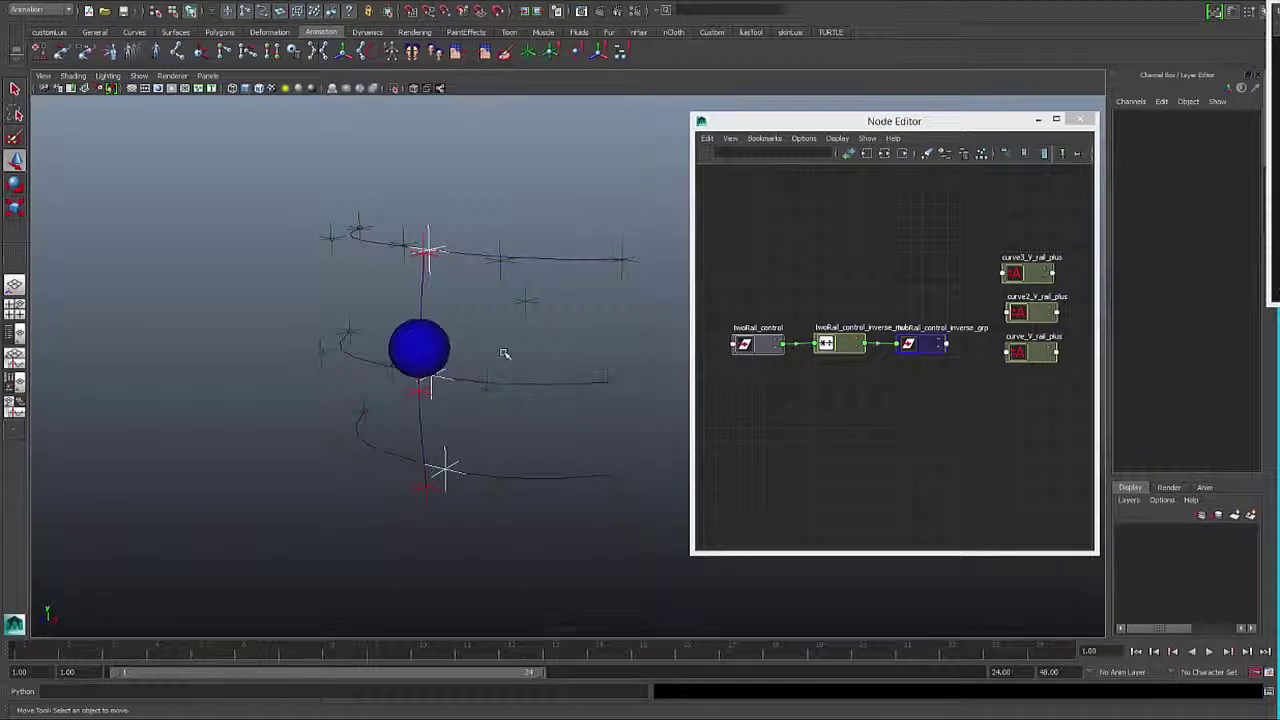
- Drag the sphere control down to the middle curve, then slide curve3_V_rail and curve_V_rail via U Value
{"action": "left_click", "coordinate": [436, 341]}
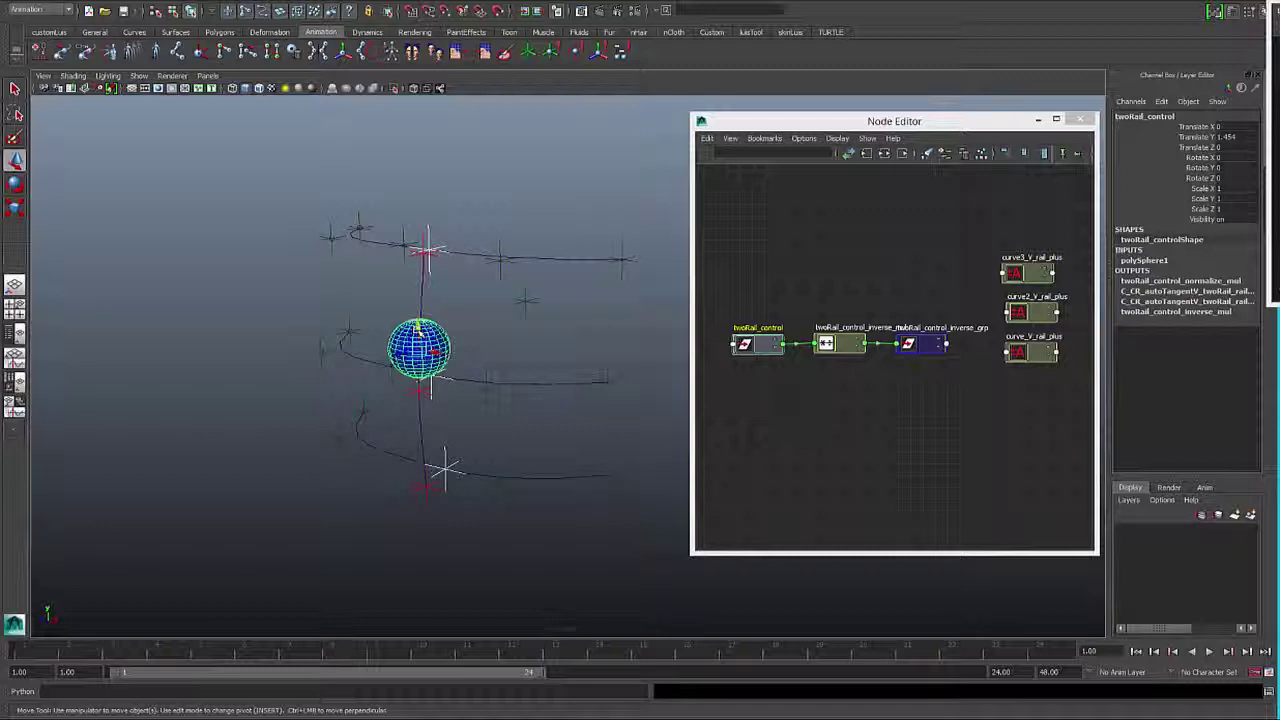
{"action": "left_click_drag", "start_coordinate": [420, 322], "coordinate": [430, 373]}
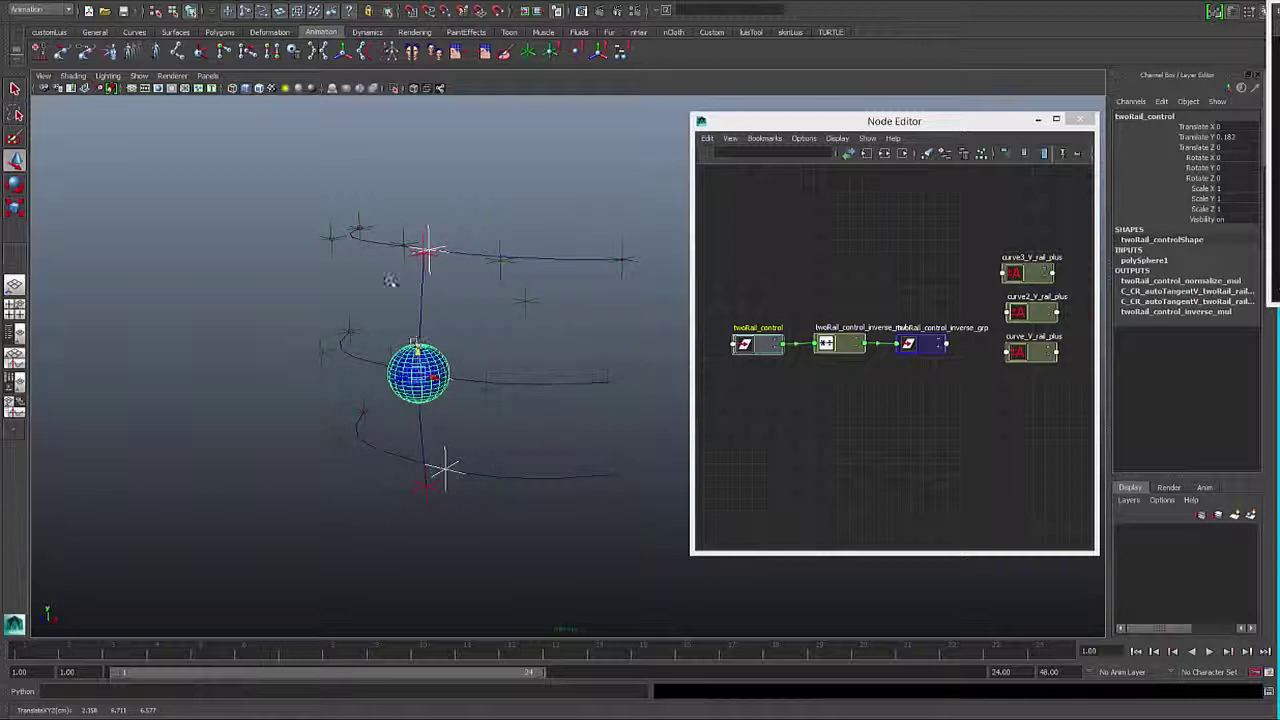
{"action": "left_click", "coordinate": [430, 240]}
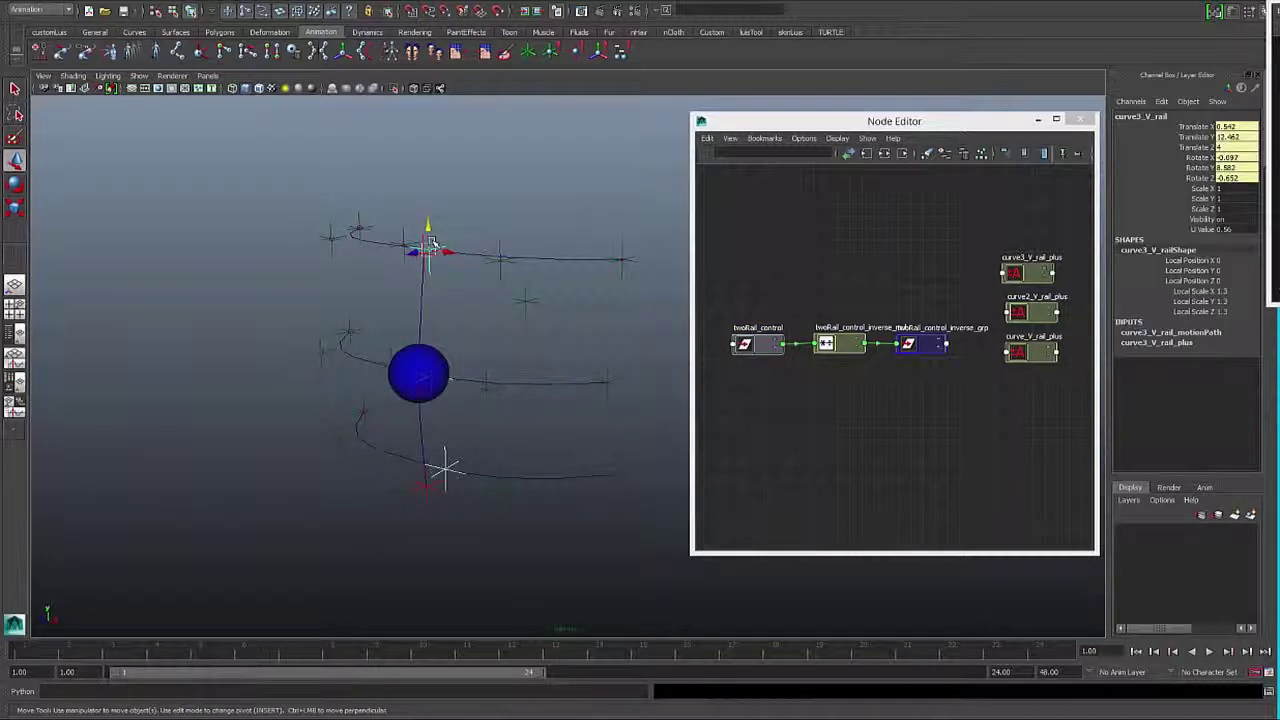
{"action": "key", "text": "q"}
{"action": "left_click", "coordinate": [444, 465], "text": "shift"}
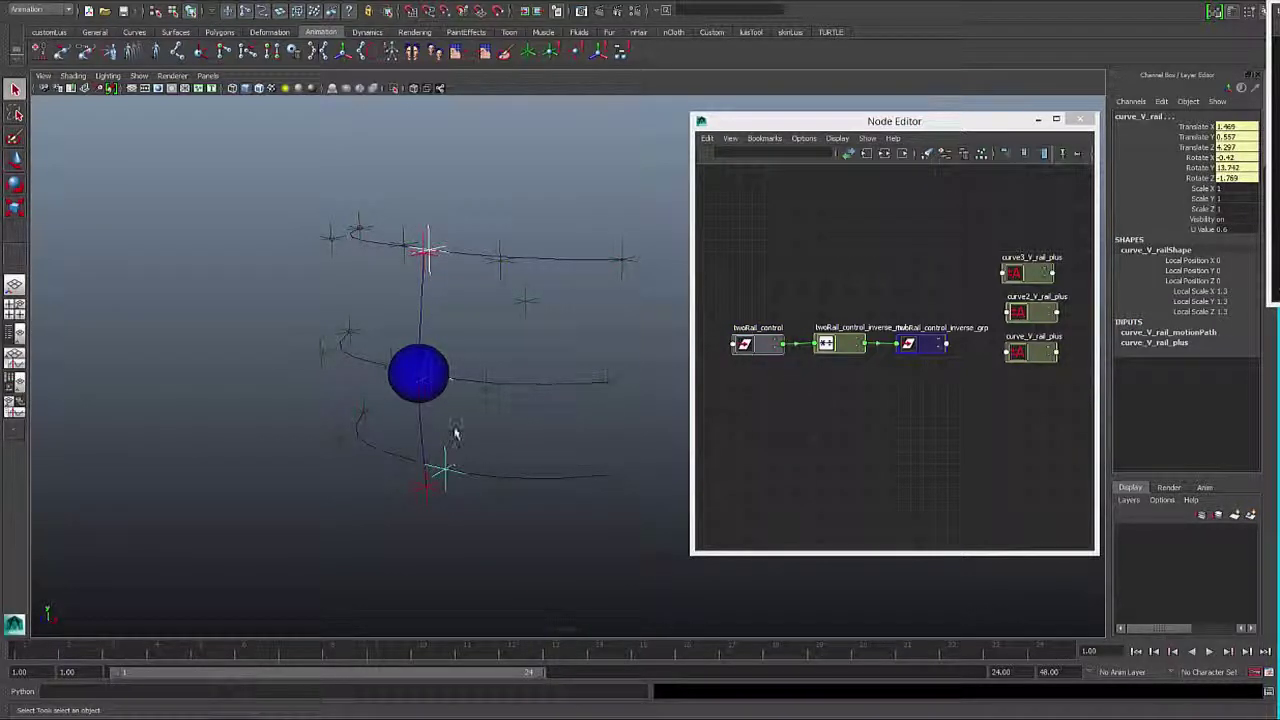
{"action": "left_click", "coordinate": [1200, 229]}
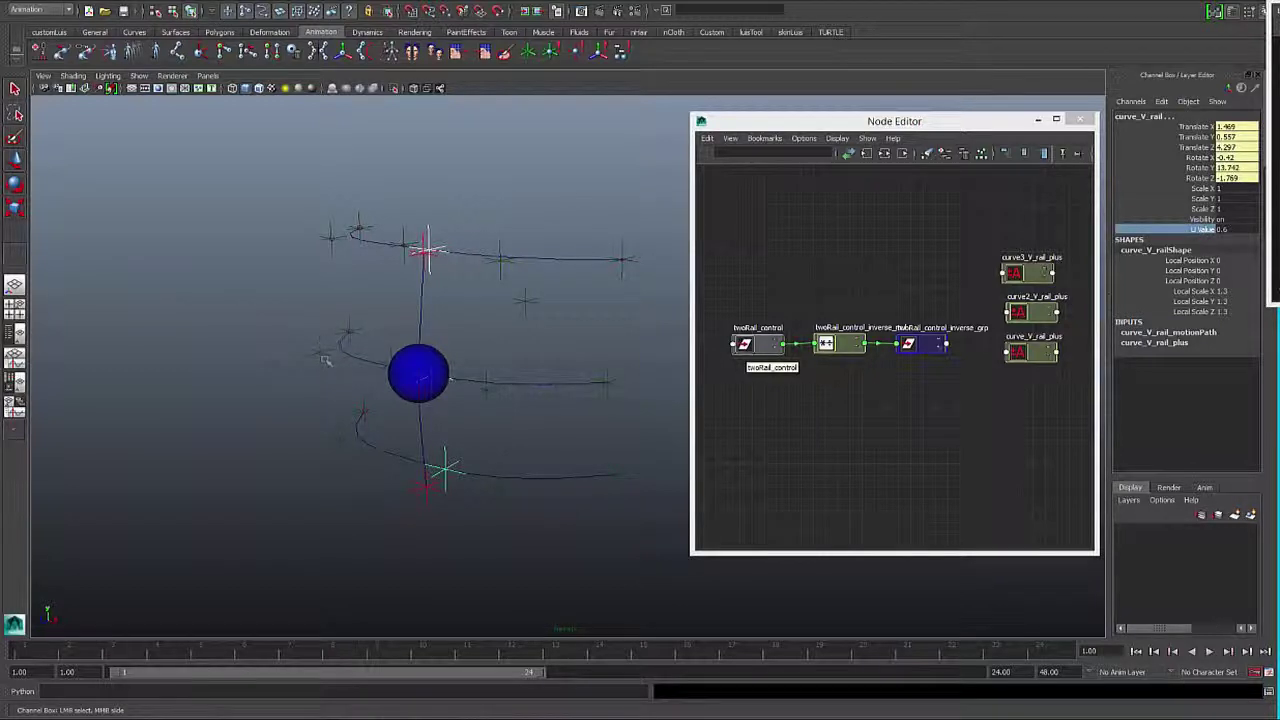
{"action": "left_click_drag", "start_coordinate": [327, 361], "coordinate": [345, 358], "text": "alt"}
{"action": "middle_click_drag", "start_coordinate": [345, 360], "coordinate": [288, 370]}
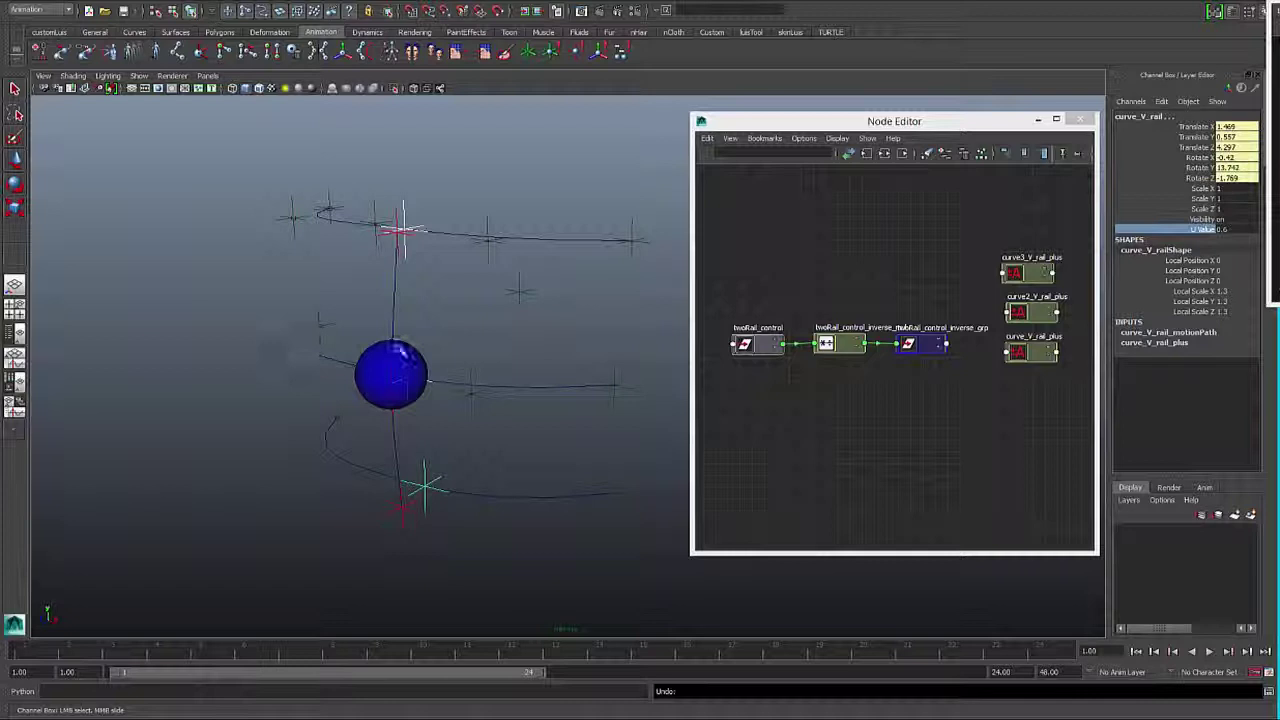
- Move the twoRail_control node up and left in the Node Editor
{"action": "left_click", "coordinate": [407, 344]}
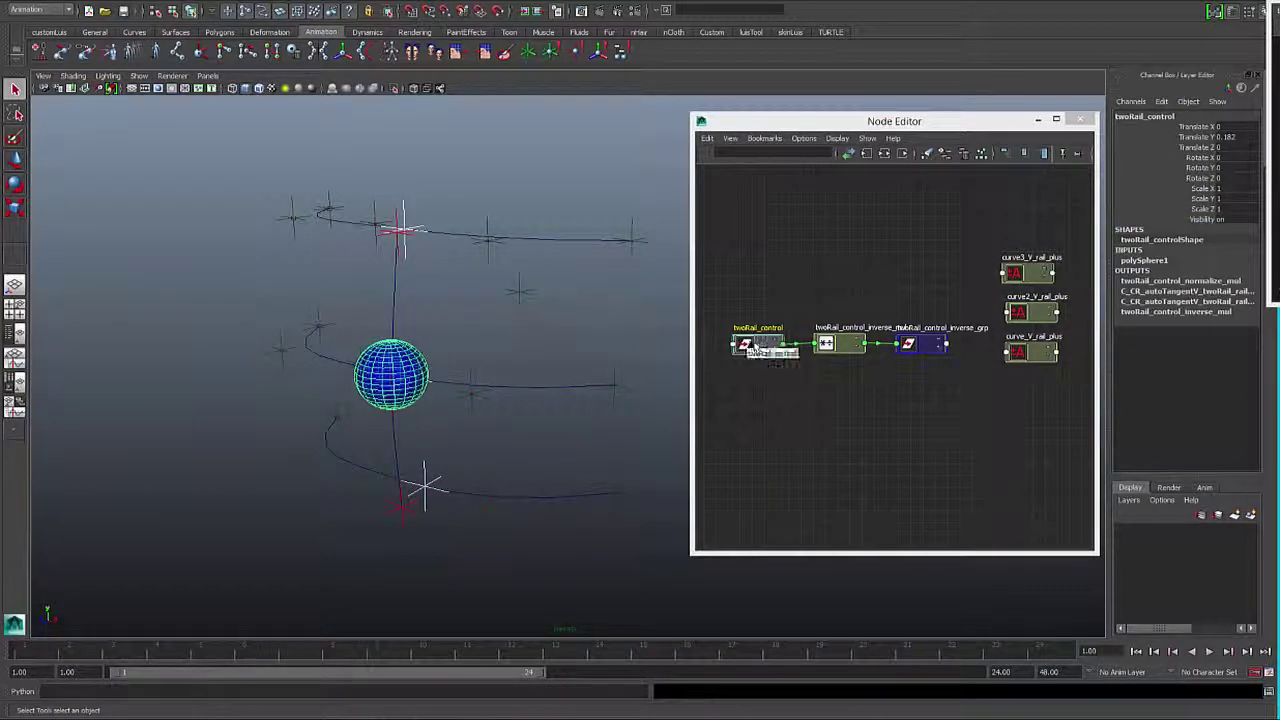
{"action": "left_click_drag", "start_coordinate": [757, 347], "coordinate": [745, 278]}
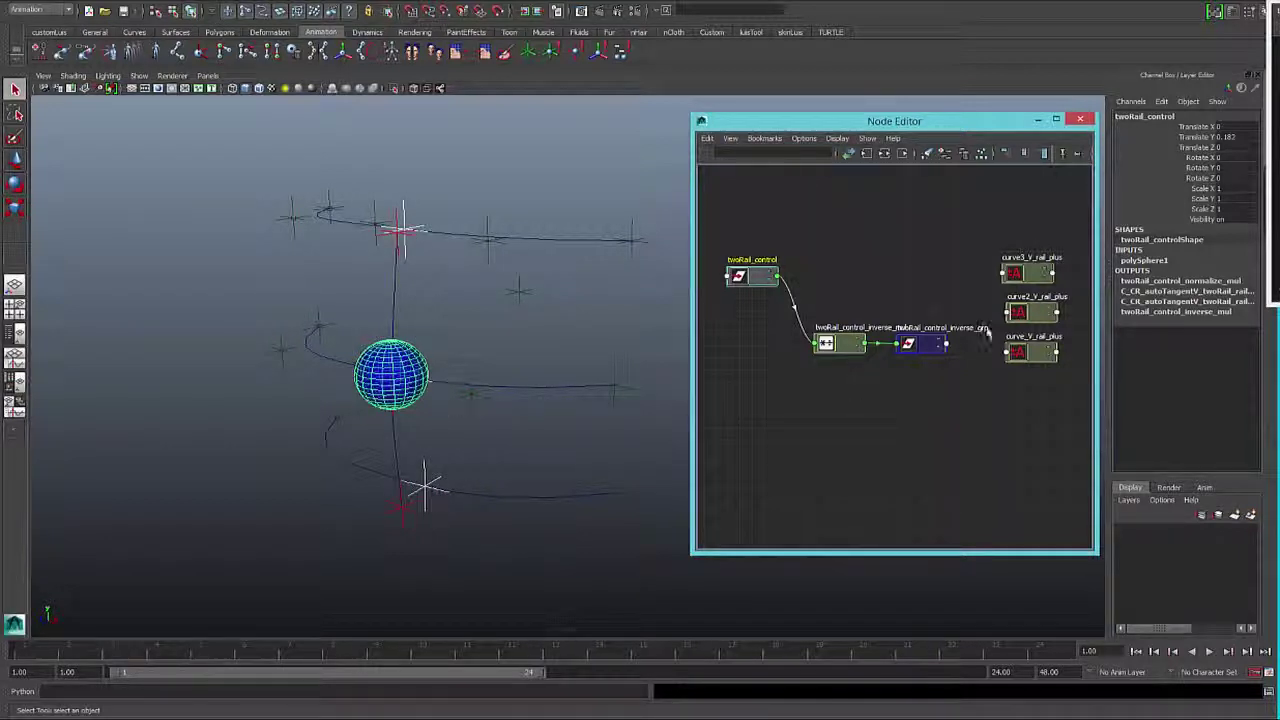
{"action": "left_click_drag", "start_coordinate": [767, 275], "coordinate": [757, 272]}
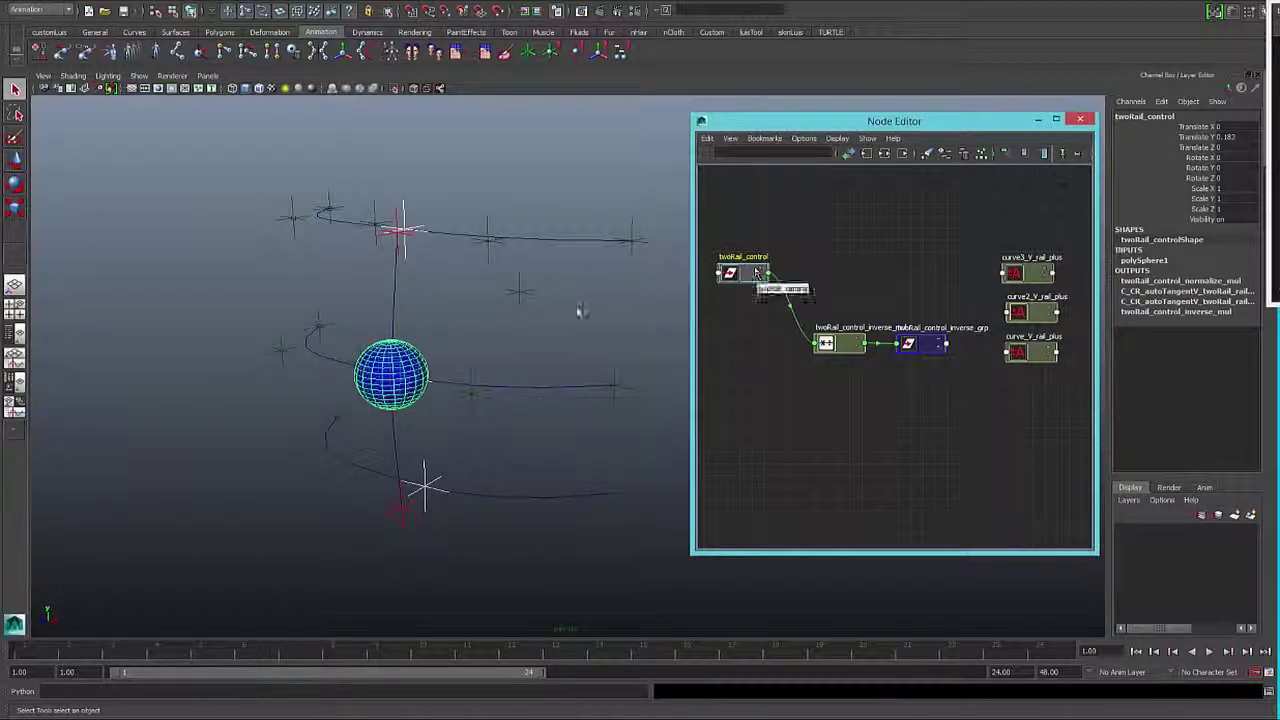
- Check the top, middle and bottom rail curves, ending on curve3_cubic
{"action": "left_click", "coordinate": [541, 237]}
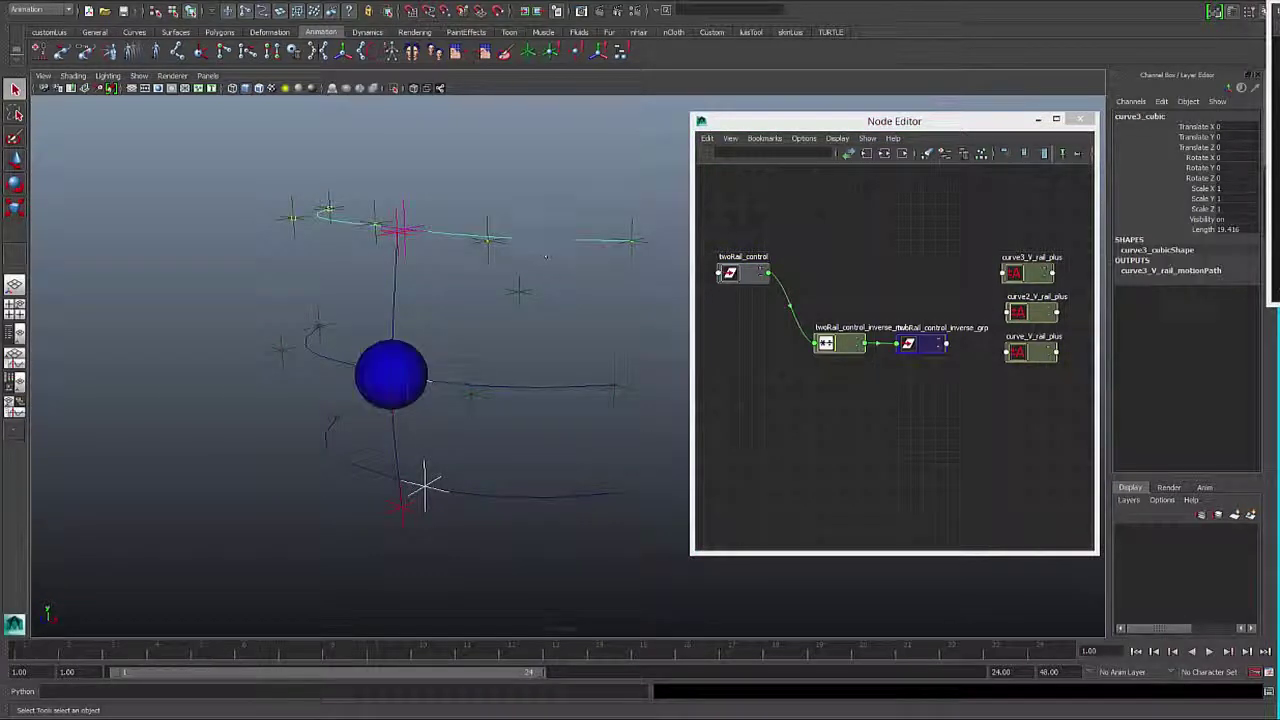
{"action": "left_click", "coordinate": [545, 387]}
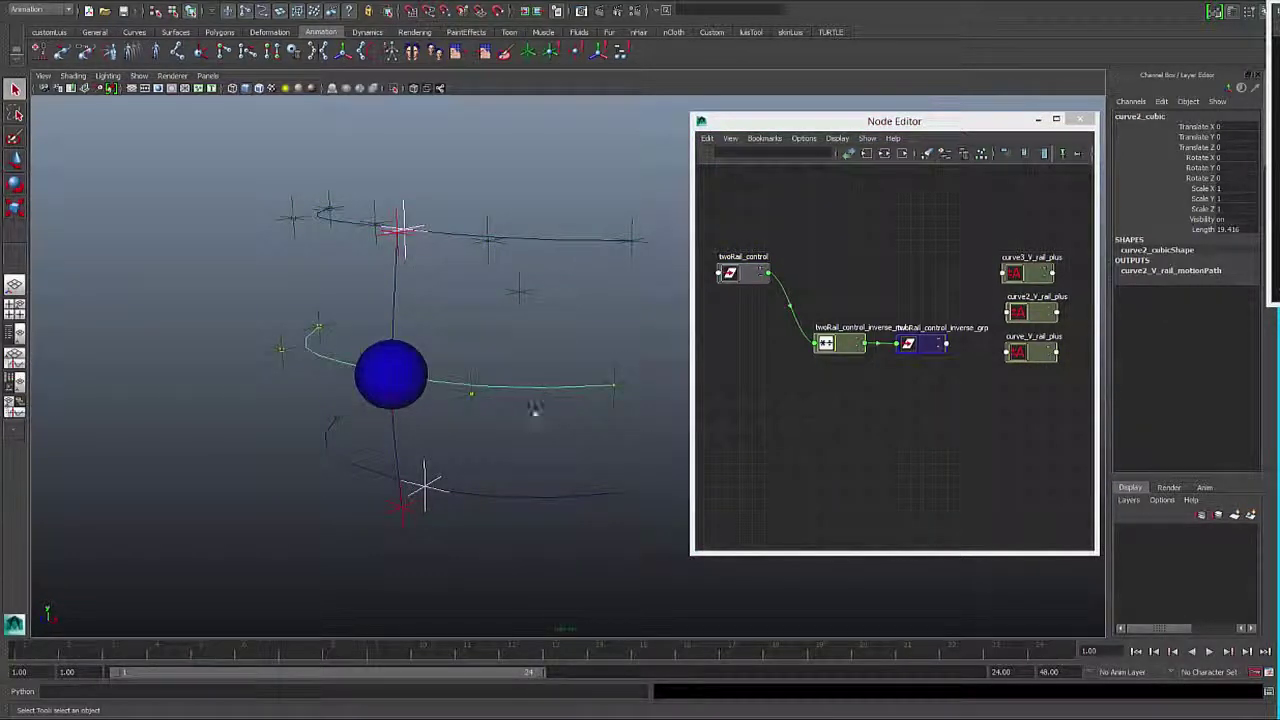
{"action": "left_click", "coordinate": [556, 497]}
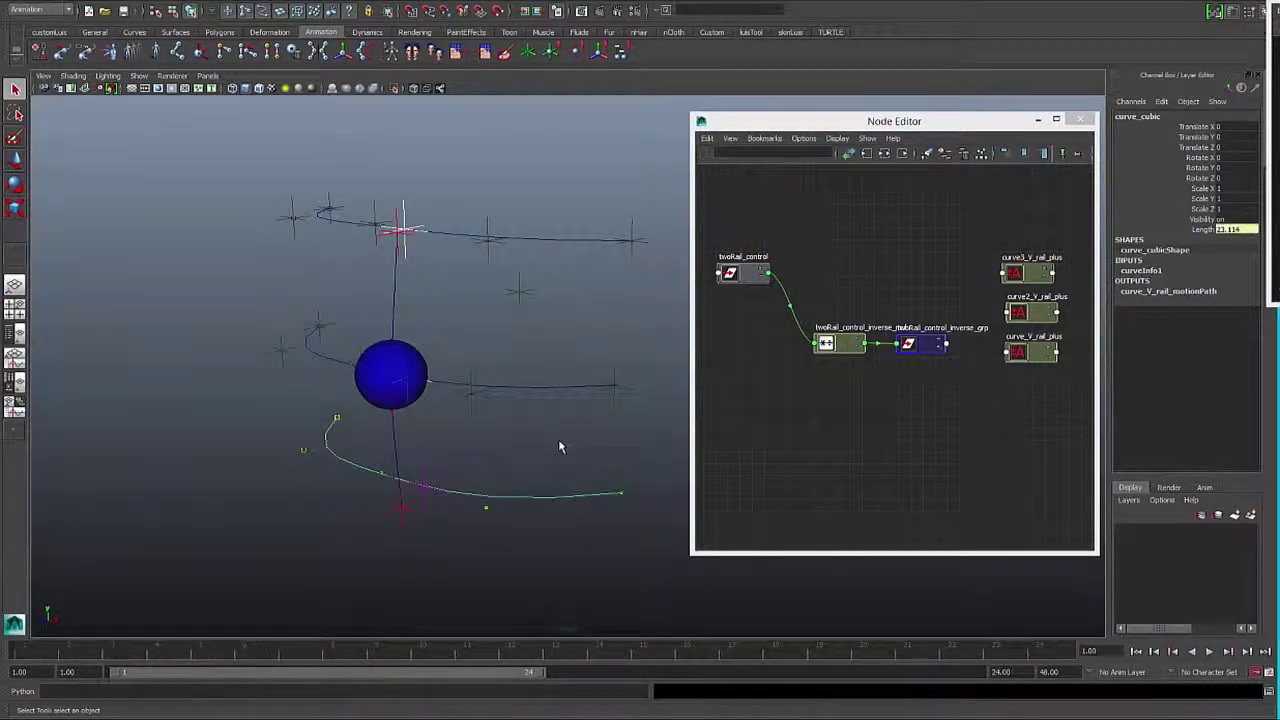
{"action": "left_click", "coordinate": [517, 240]}
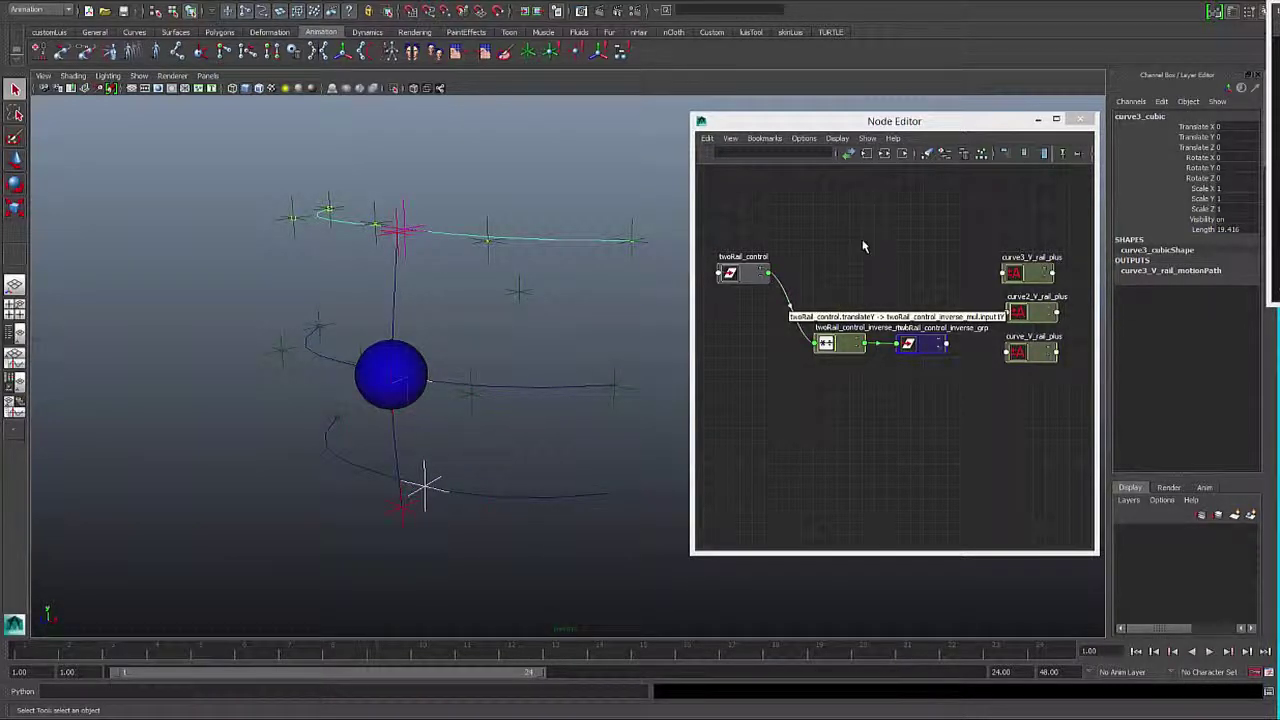
- Create a Maya Utilities Multiply Divide node above the inverse nodes, then select the top and middle rail curves
{"action": "right_click_drag", "start_coordinate": [864, 246], "coordinate": [868, 308]}
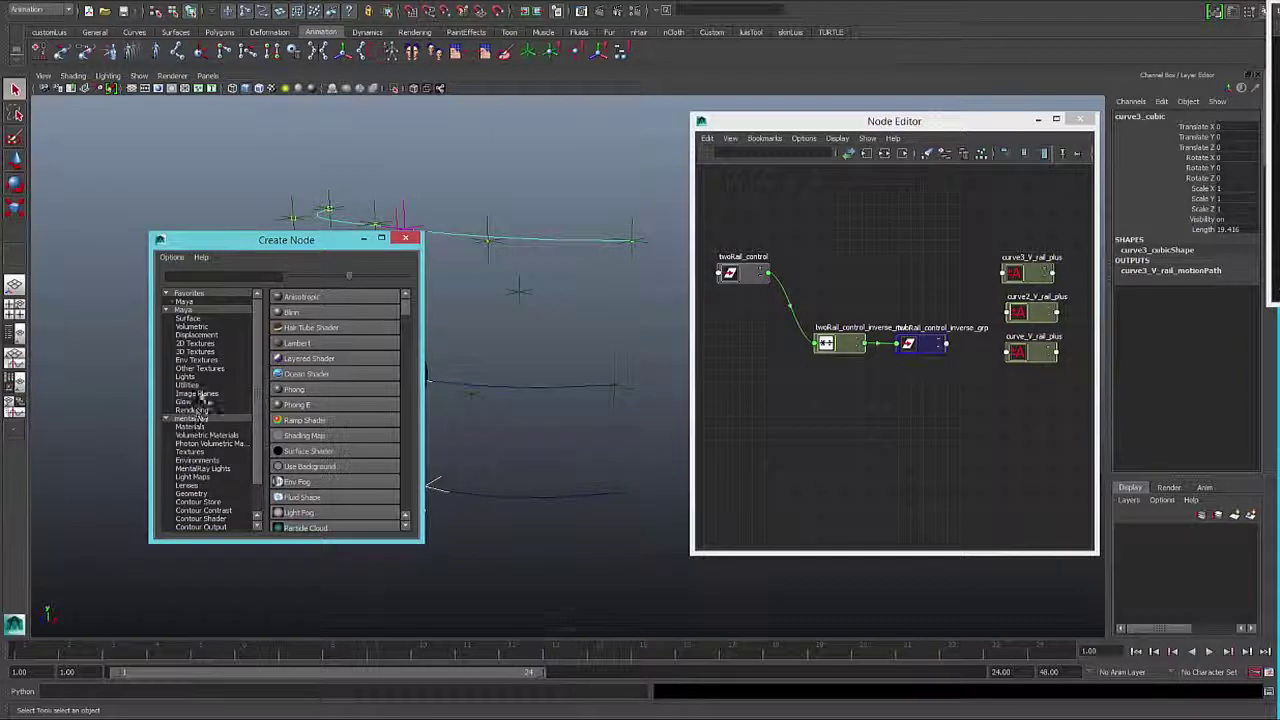
{"action": "left_click", "coordinate": [190, 386]}
{"action": "scroll", "coordinate": [329, 406], "scroll_direction": "down", "scroll_amount": 5}
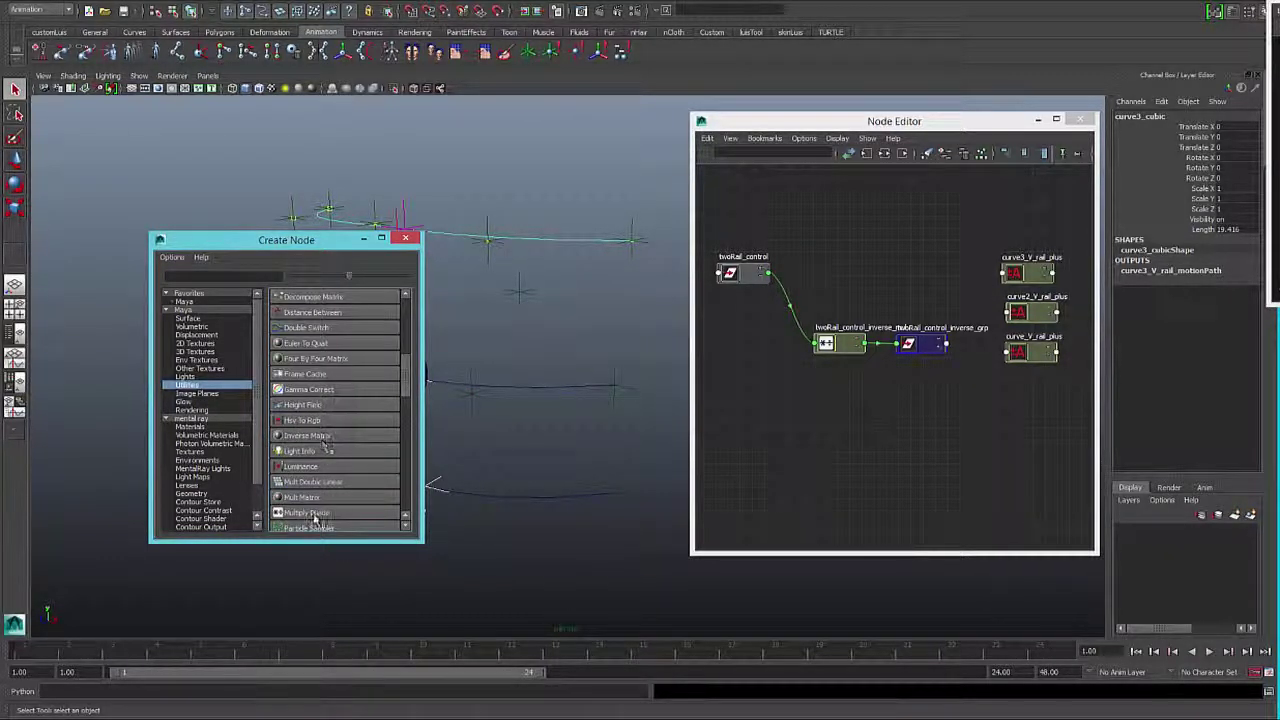
{"action": "left_click", "coordinate": [307, 513]}
{"action": "left_click_drag", "start_coordinate": [930, 372], "coordinate": [928, 243]}
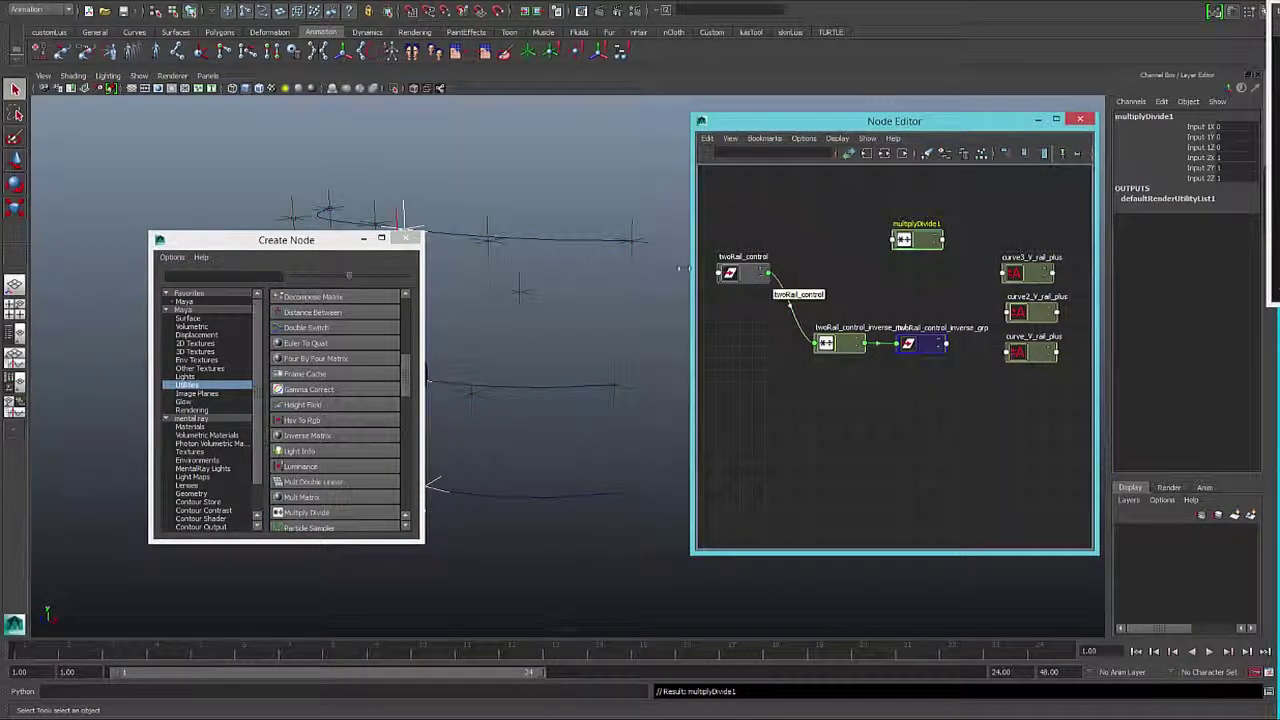
{"action": "left_click", "coordinate": [573, 243]}
{"action": "left_click", "coordinate": [547, 392], "text": "shift"}
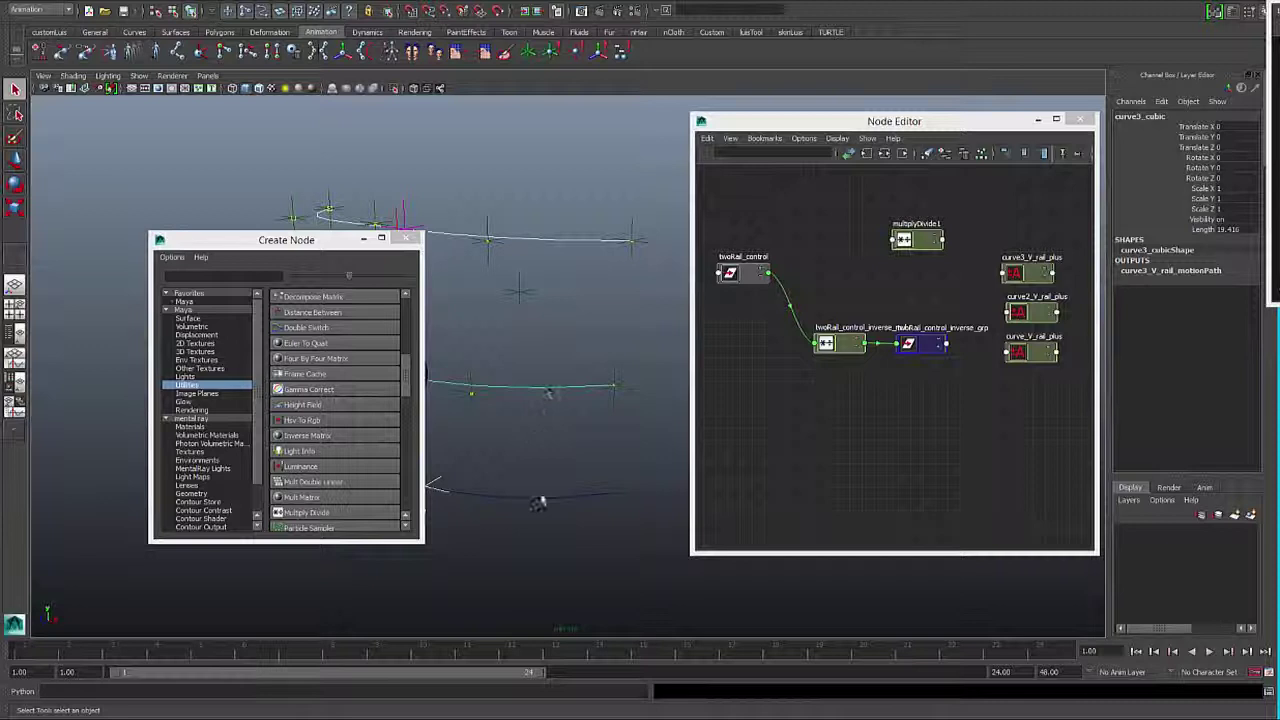
- Add the three rail curves to the graph and stack curve_cubic, curve2_cubic and curve3_cubic in one column
{"action": "left_click", "coordinate": [538, 498], "text": "shift"}
{"action": "left_click", "coordinate": [944, 153]}
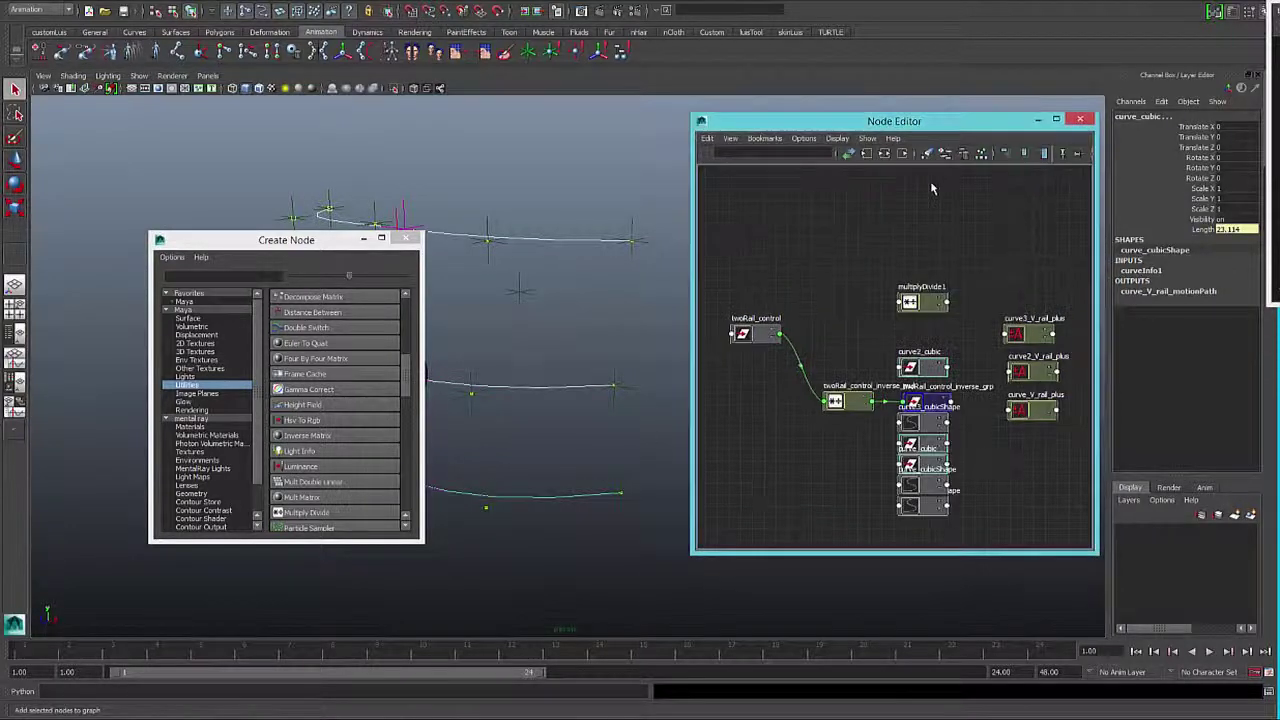
{"action": "left_click_drag", "start_coordinate": [906, 430], "coordinate": [837, 260]}
{"action": "left_click_drag", "start_coordinate": [910, 466], "coordinate": [833, 291]}
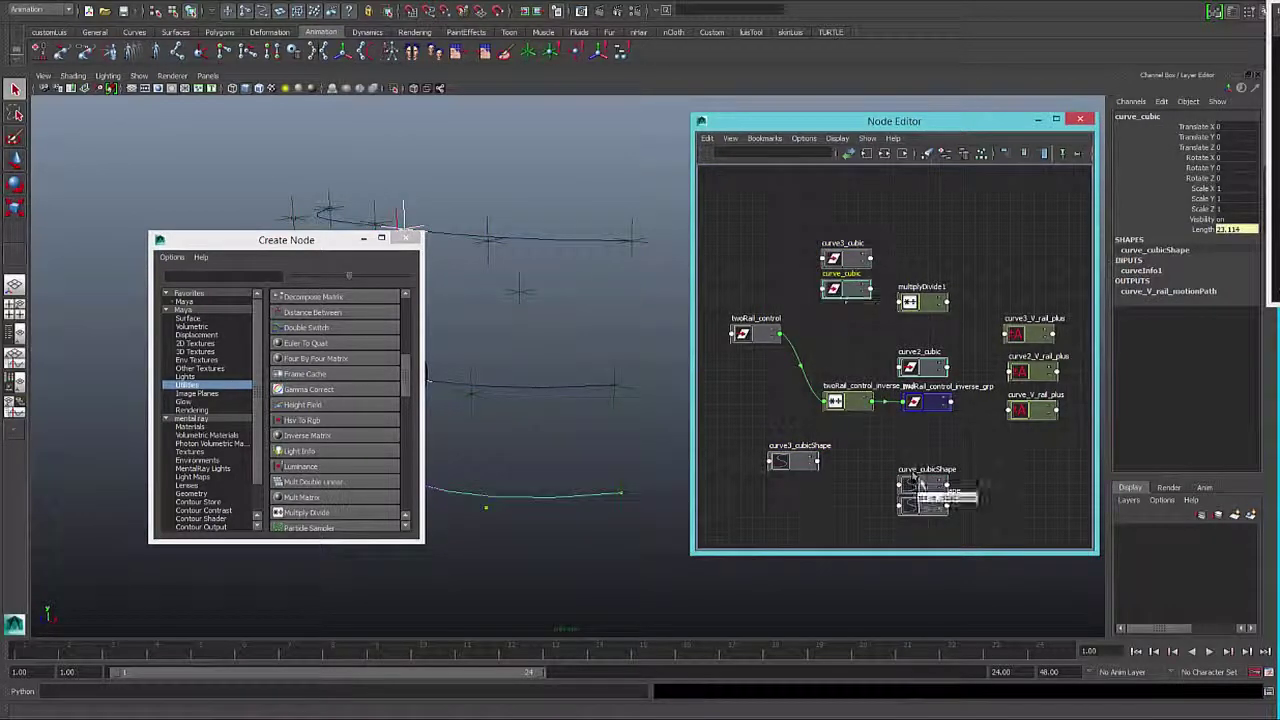
{"action": "left_click_drag", "start_coordinate": [915, 370], "coordinate": [838, 340]}
{"action": "left_click_drag", "start_coordinate": [853, 258], "coordinate": [853, 350]}
{"action": "left_click", "coordinate": [848, 283], "text": "shift"}
{"action": "left_click_drag", "start_coordinate": [848, 283], "coordinate": [843, 280]}
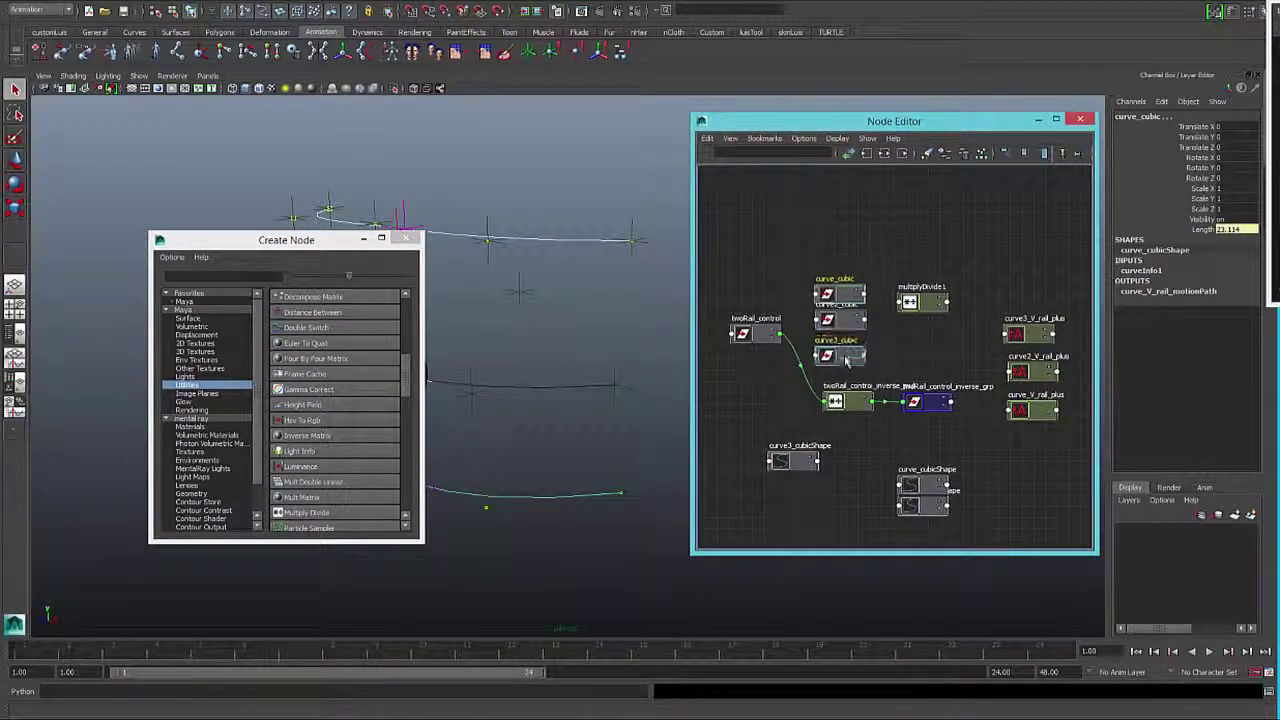
{"action": "left_click", "coordinate": [886, 313]}
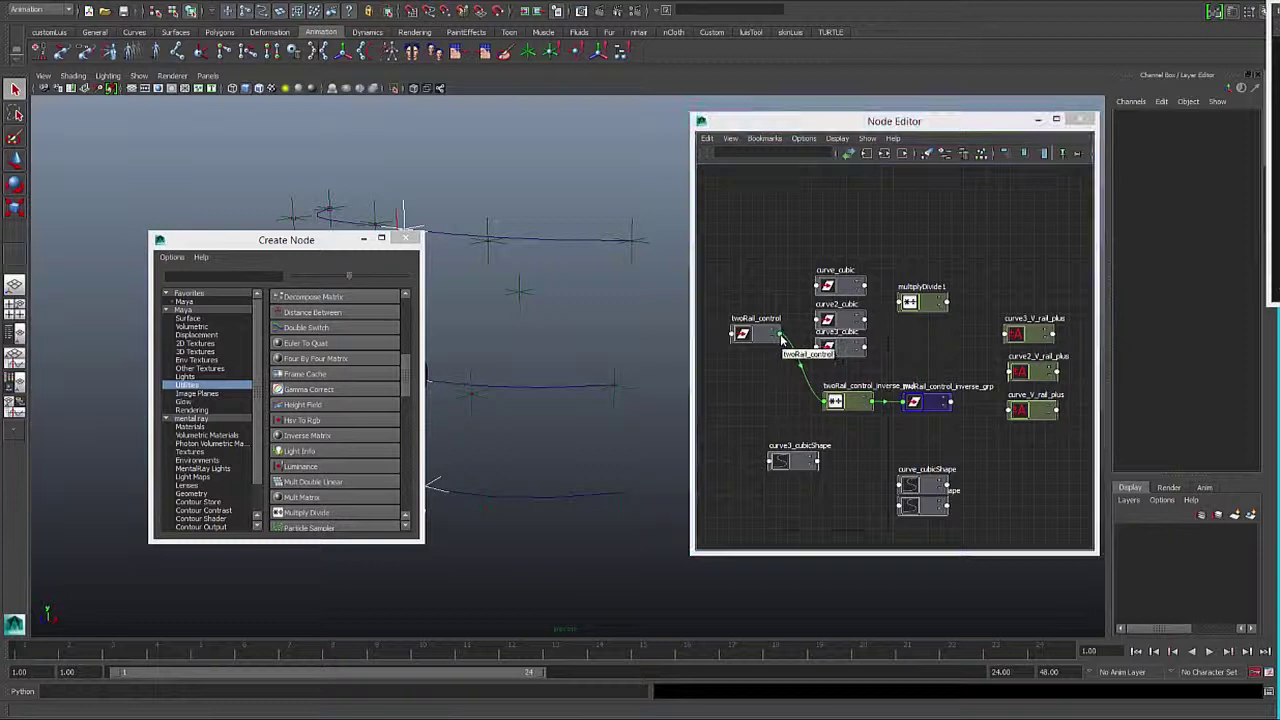
- Connect twoRail_control's translateX to multiplyDivide1's input1X
{"action": "left_click", "coordinate": [781, 338]}
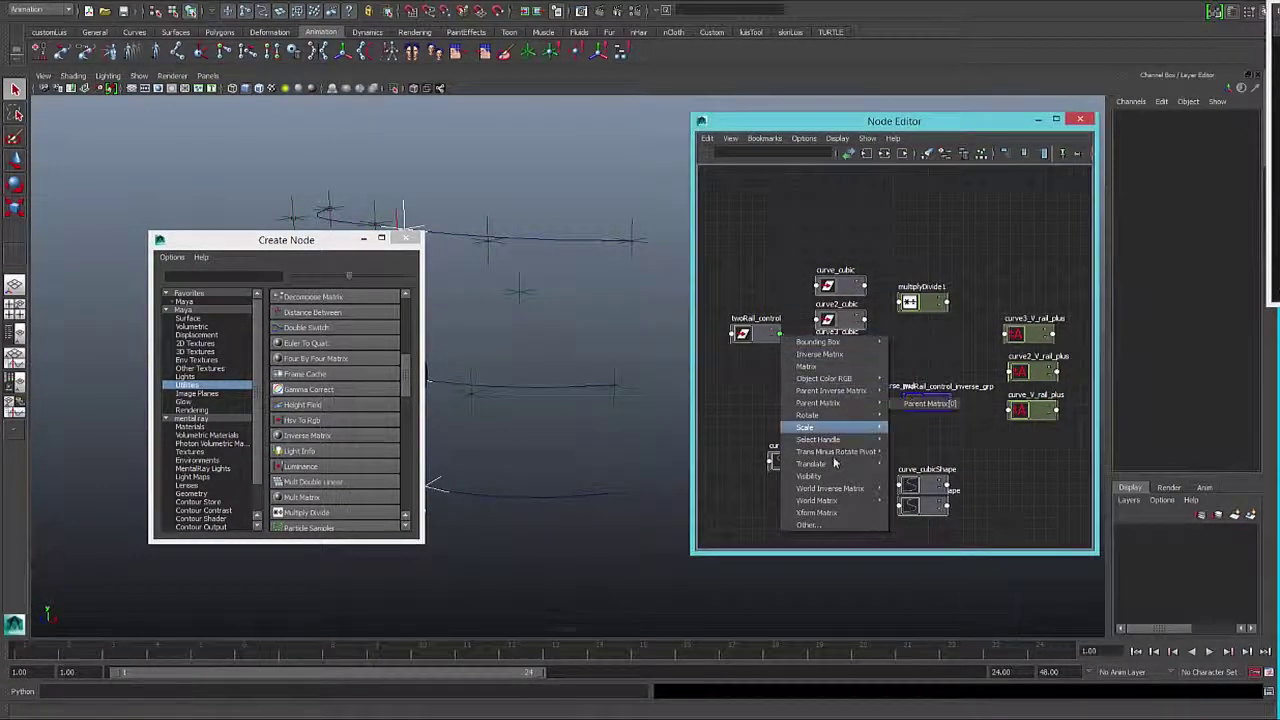
{"action": "mouse_move", "coordinate": [840, 463]}
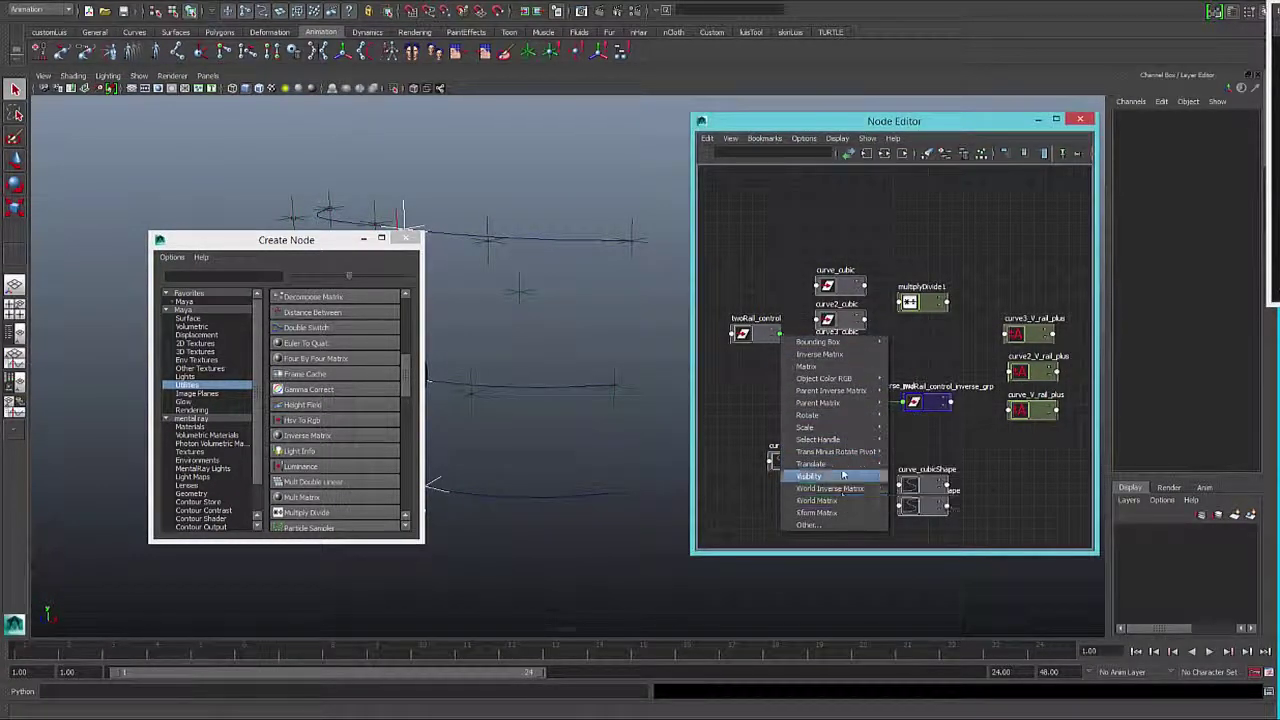
{"action": "left_click", "coordinate": [921, 479]}
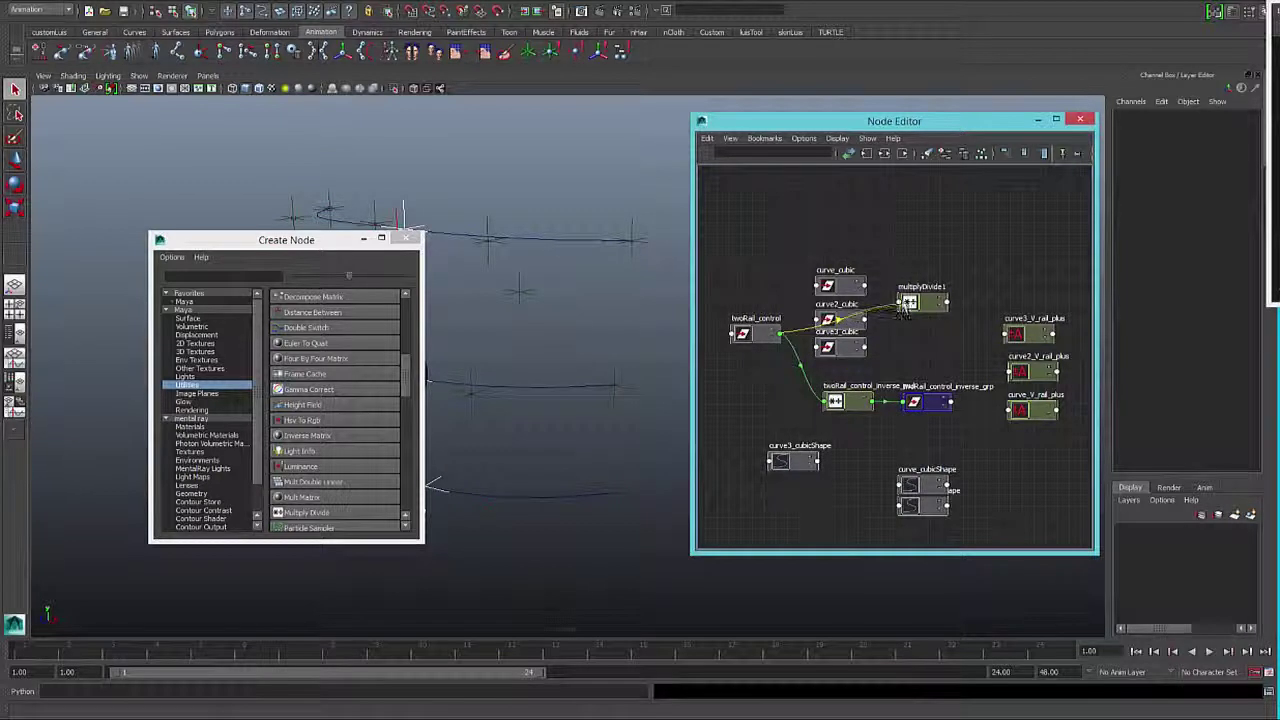
{"action": "left_click_drag", "start_coordinate": [905, 310], "coordinate": [908, 305]}
{"action": "mouse_move", "coordinate": [930, 307]}
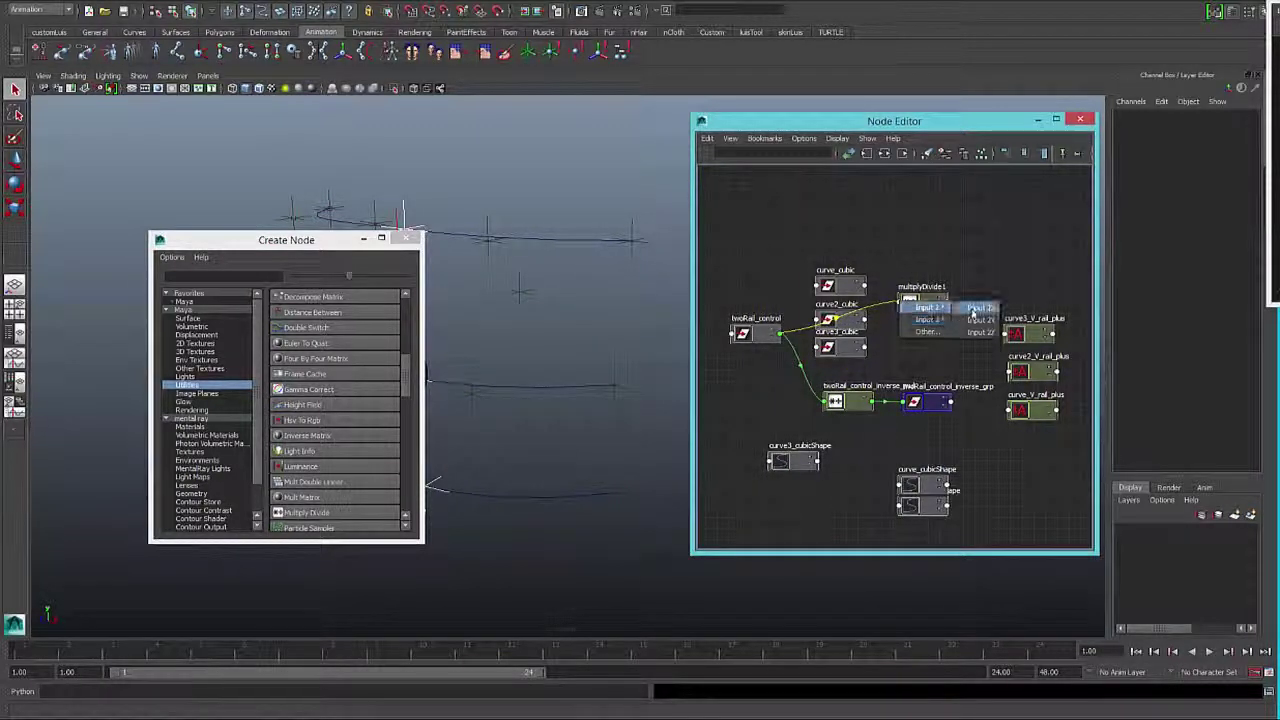
{"action": "left_click", "coordinate": [973, 309]}
- Connect twoRail_control's translateY to multiplyDivide1's input1Y and bring another translate connection to the node
{"action": "left_click", "coordinate": [781, 338]}
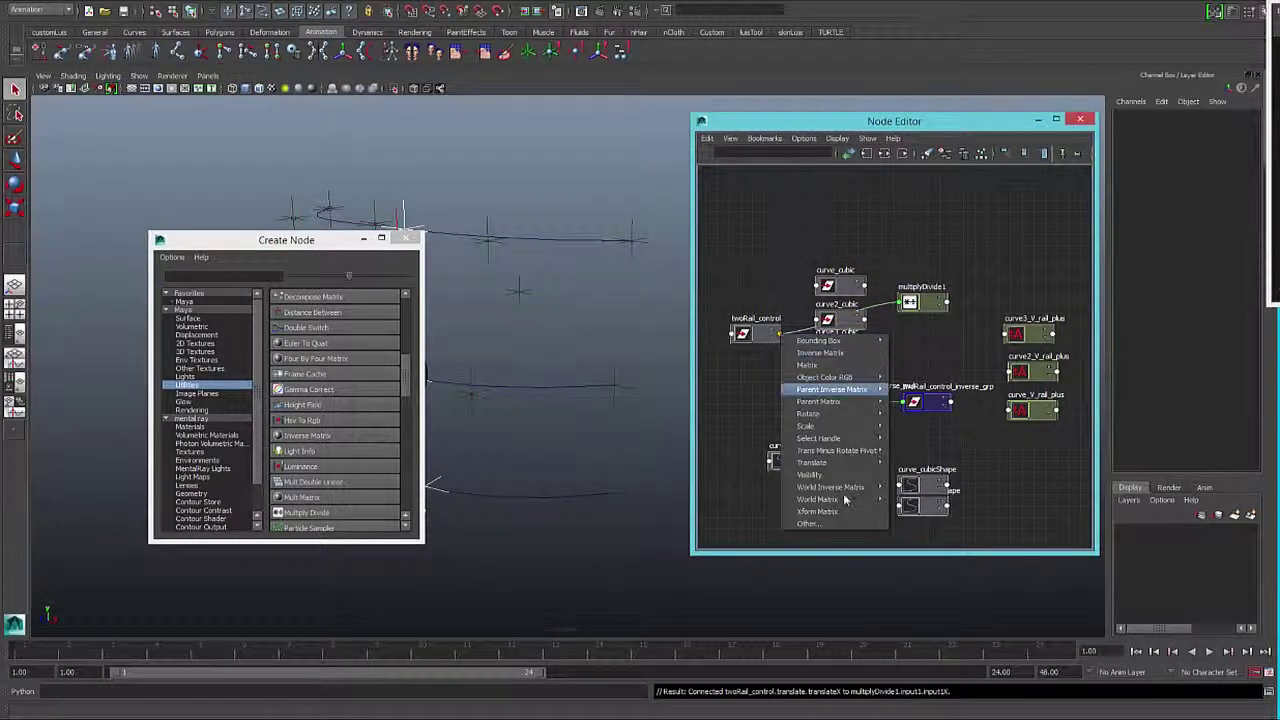
{"action": "mouse_move", "coordinate": [850, 462]}
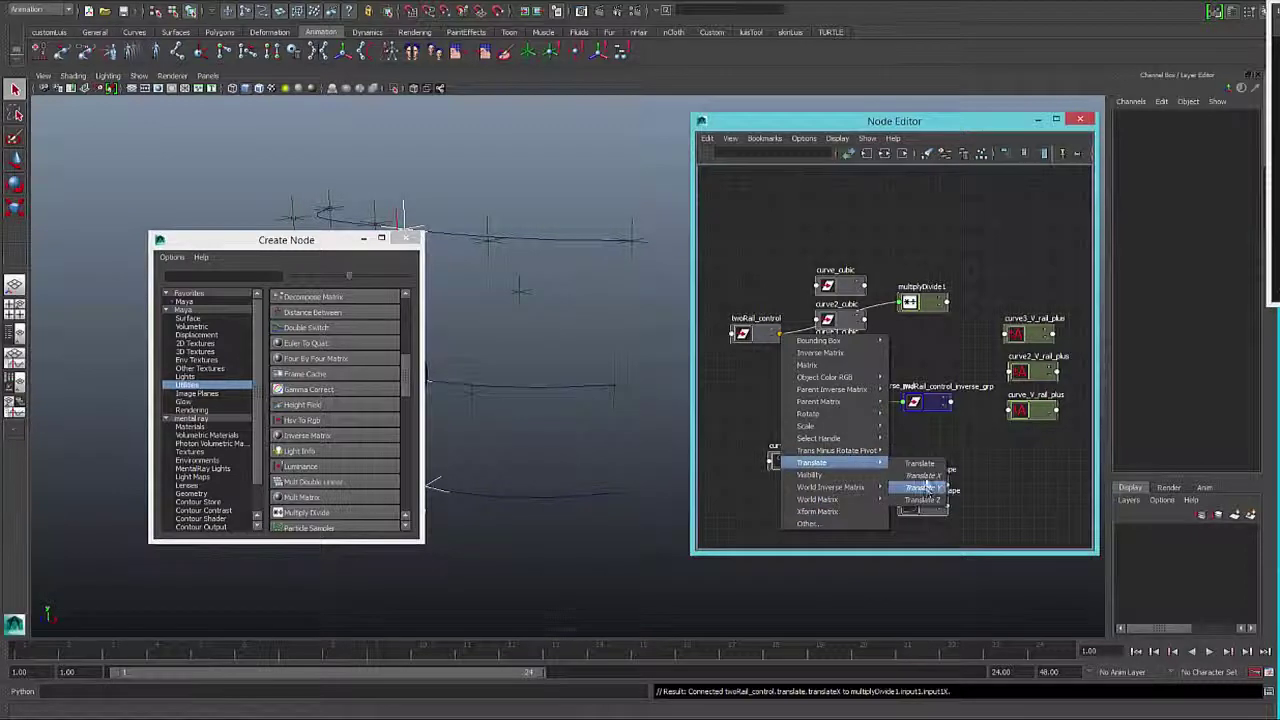
{"action": "left_click", "coordinate": [928, 487]}
{"action": "left_click", "coordinate": [907, 303]}
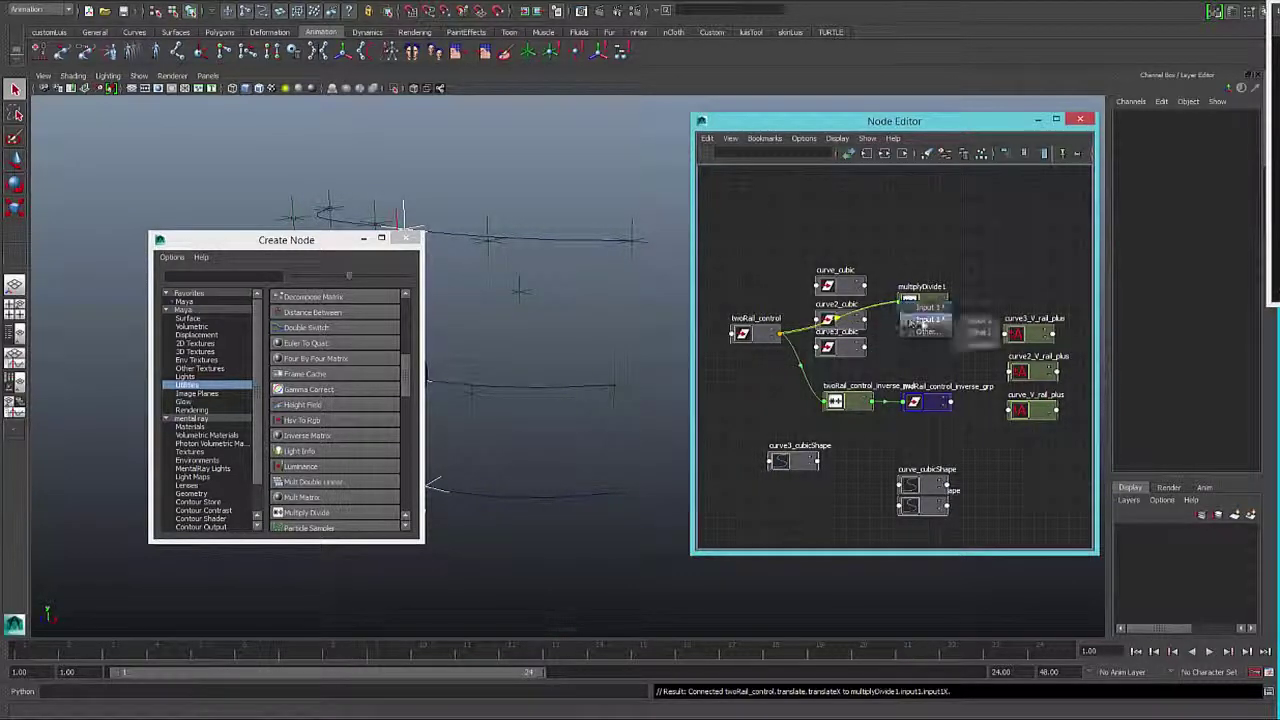
{"action": "mouse_move", "coordinate": [930, 308]}
{"action": "left_click", "coordinate": [969, 320]}
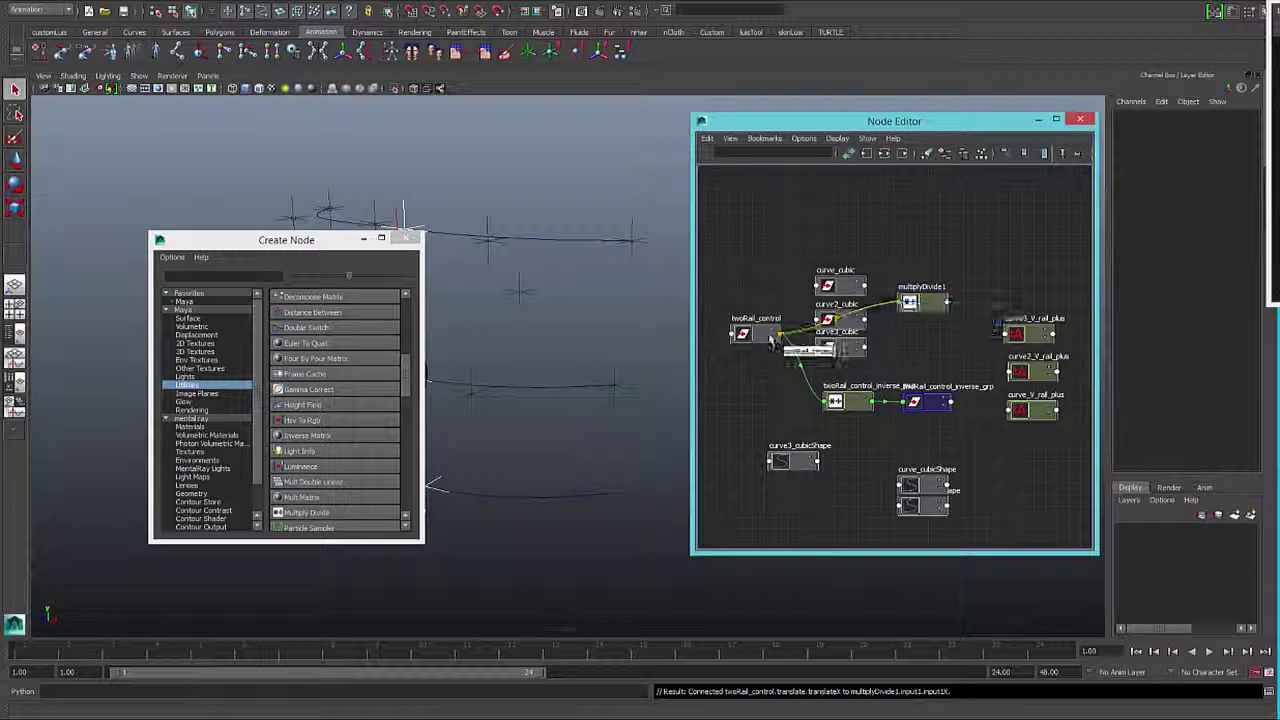
{"action": "left_click", "coordinate": [781, 336]}
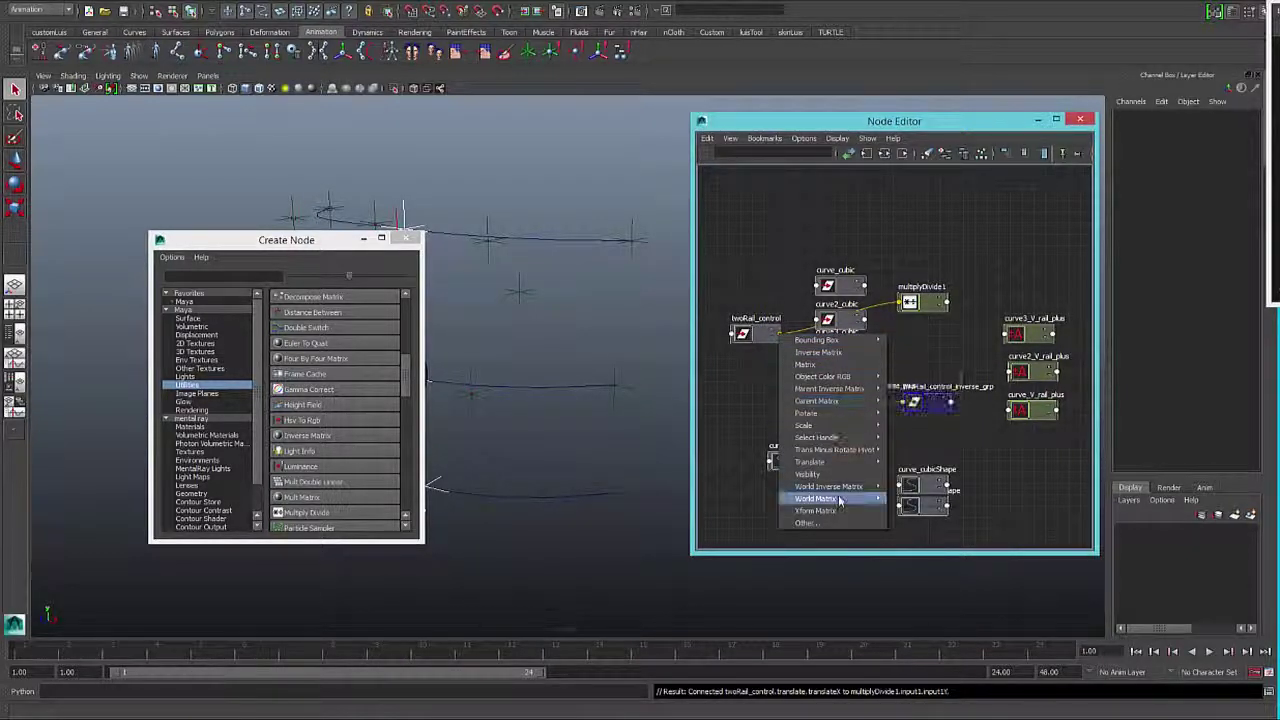
{"action": "mouse_move", "coordinate": [840, 462]}
{"action": "left_click", "coordinate": [919, 474]}
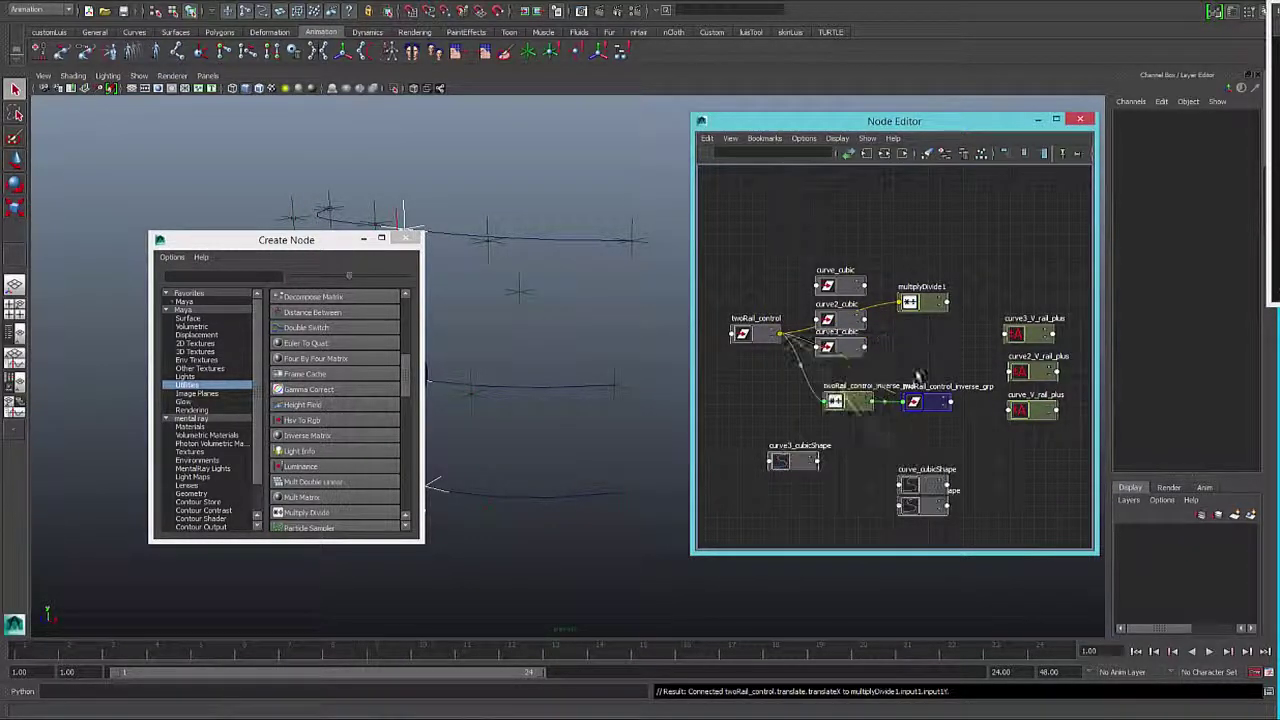
{"action": "left_click", "coordinate": [910, 302]}
- Finish the remaining Input 1 connection, then feed curve_cubic's length into multiplyDivide1's input2X
{"action": "mouse_move", "coordinate": [932, 321]}
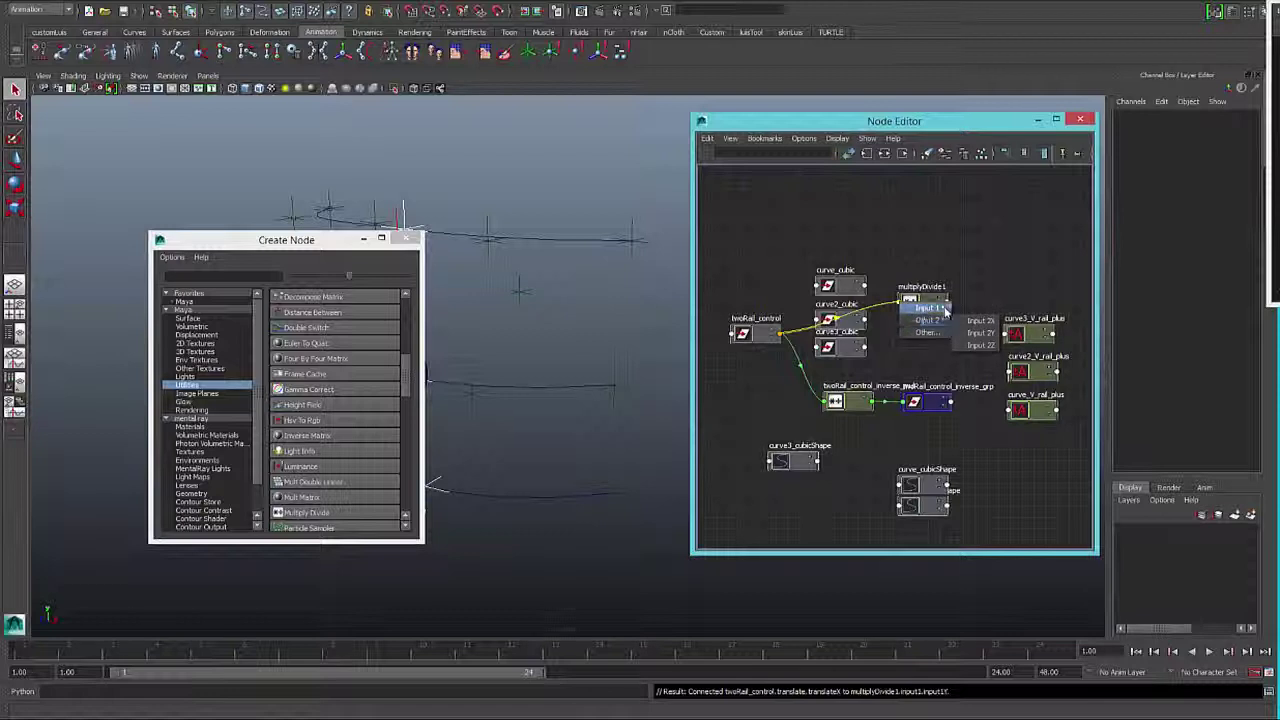
{"action": "left_click", "coordinate": [980, 345]}
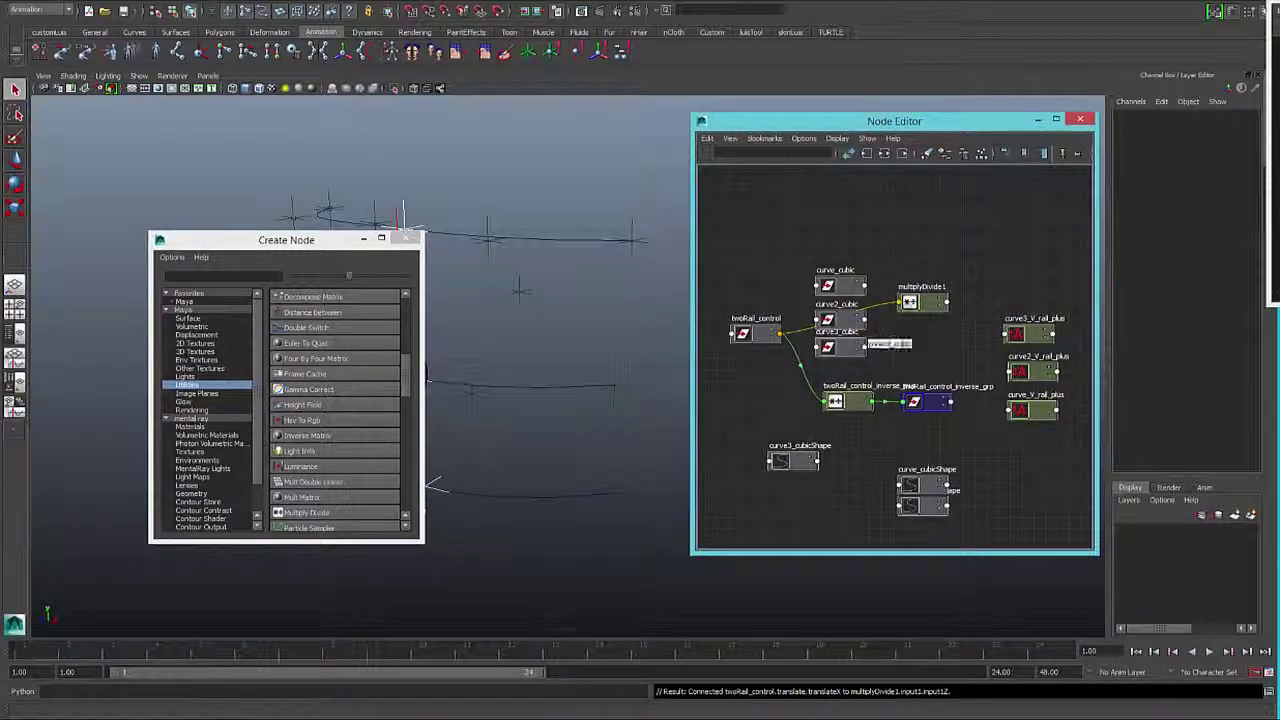
{"action": "left_click", "coordinate": [838, 284]}
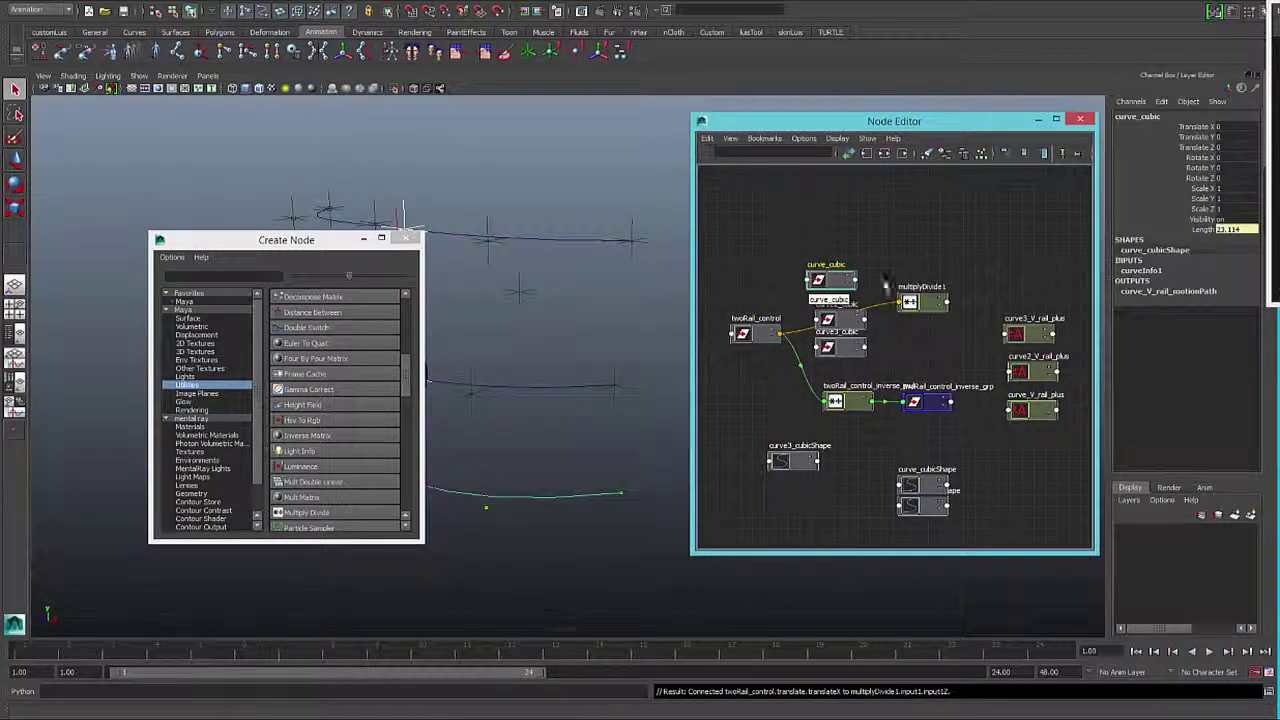
{"action": "left_click", "coordinate": [857, 284]}
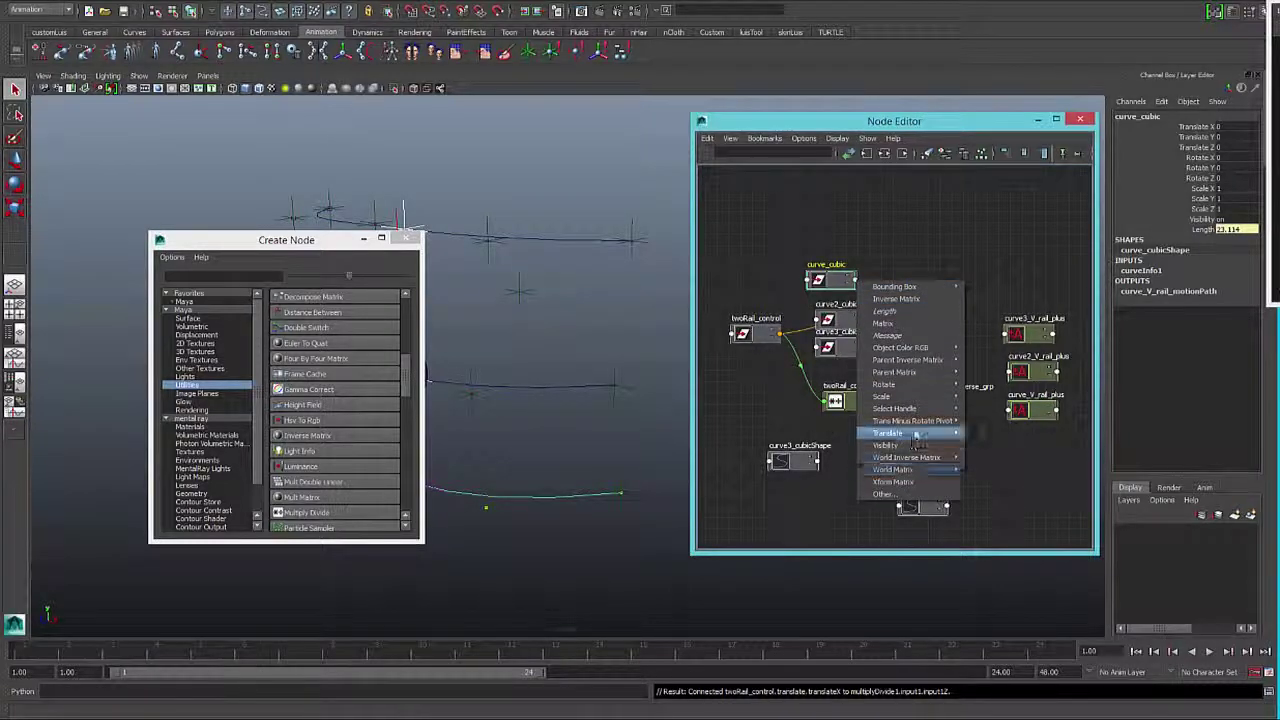
{"action": "left_click", "coordinate": [886, 494]}
{"action": "scroll", "coordinate": [474, 517], "scroll_direction": "down", "scroll_amount": 10}
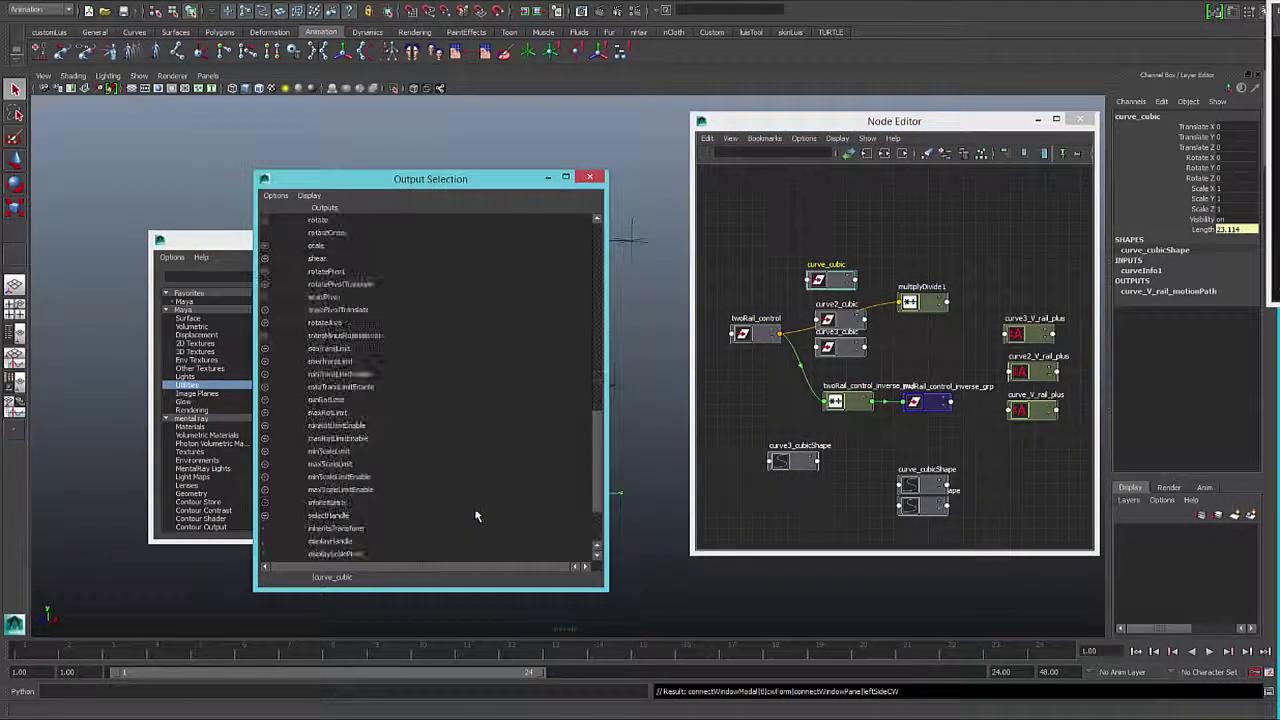
{"action": "left_click", "coordinate": [340, 558]}
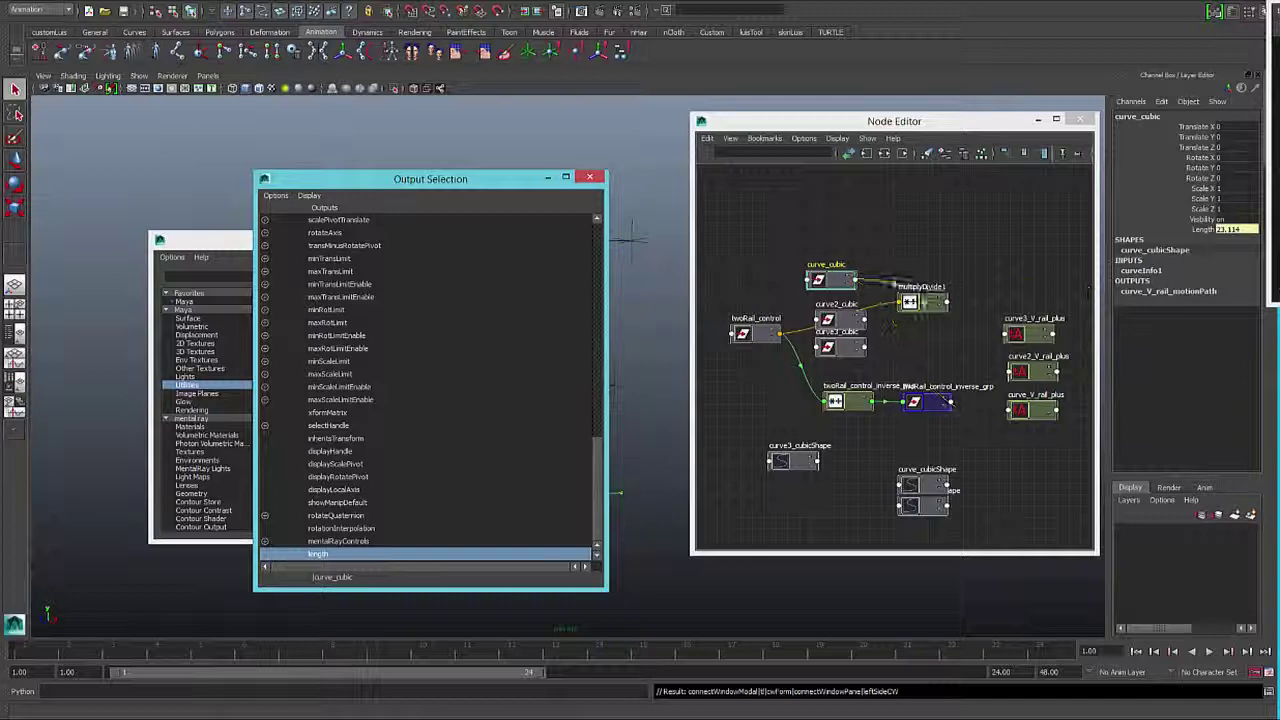
{"action": "left_click", "coordinate": [904, 304]}
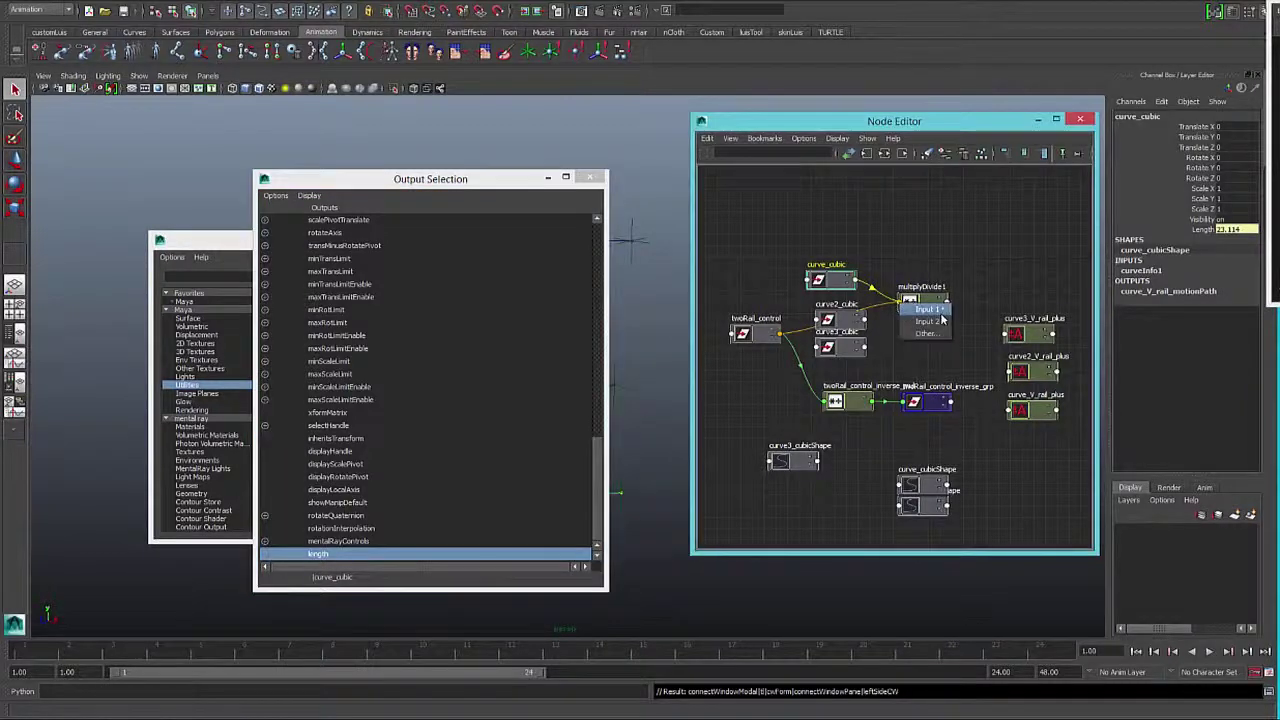
{"action": "mouse_move", "coordinate": [935, 322]}
{"action": "left_click", "coordinate": [987, 325]}
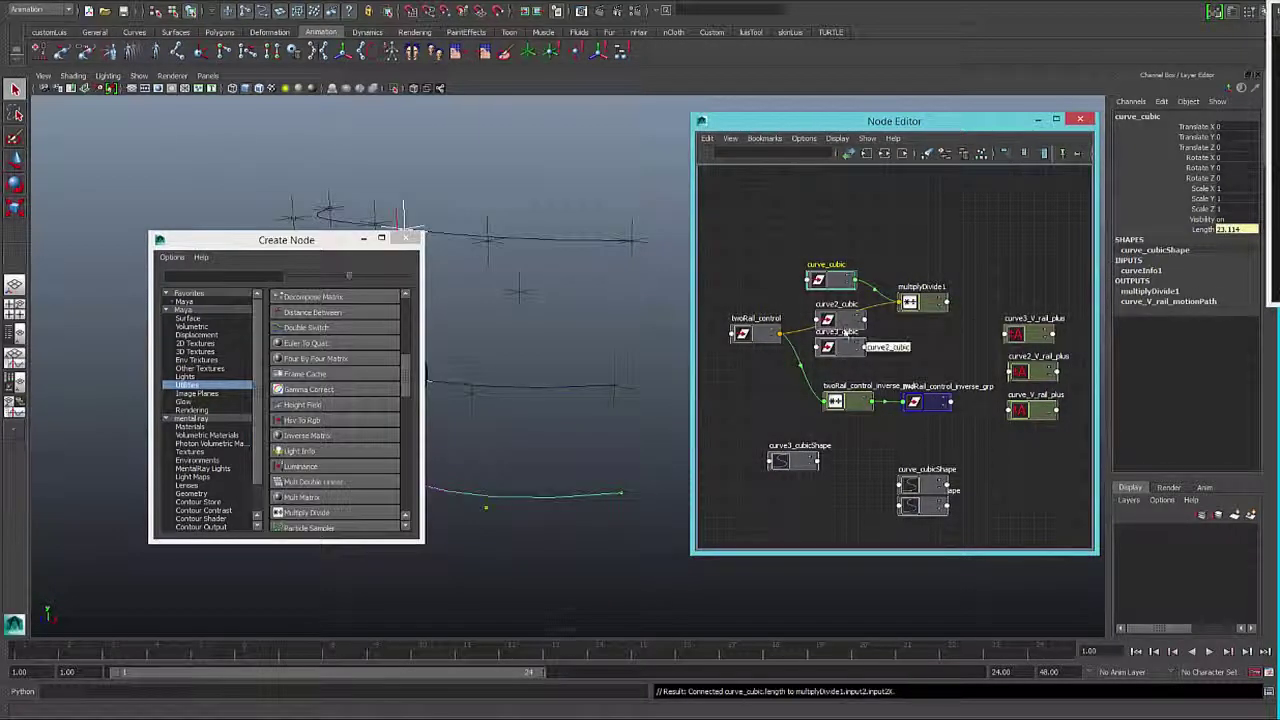
- Feed curve2_cubic's length into multiplyDivide1's input2Y
{"action": "left_click", "coordinate": [864, 321]}
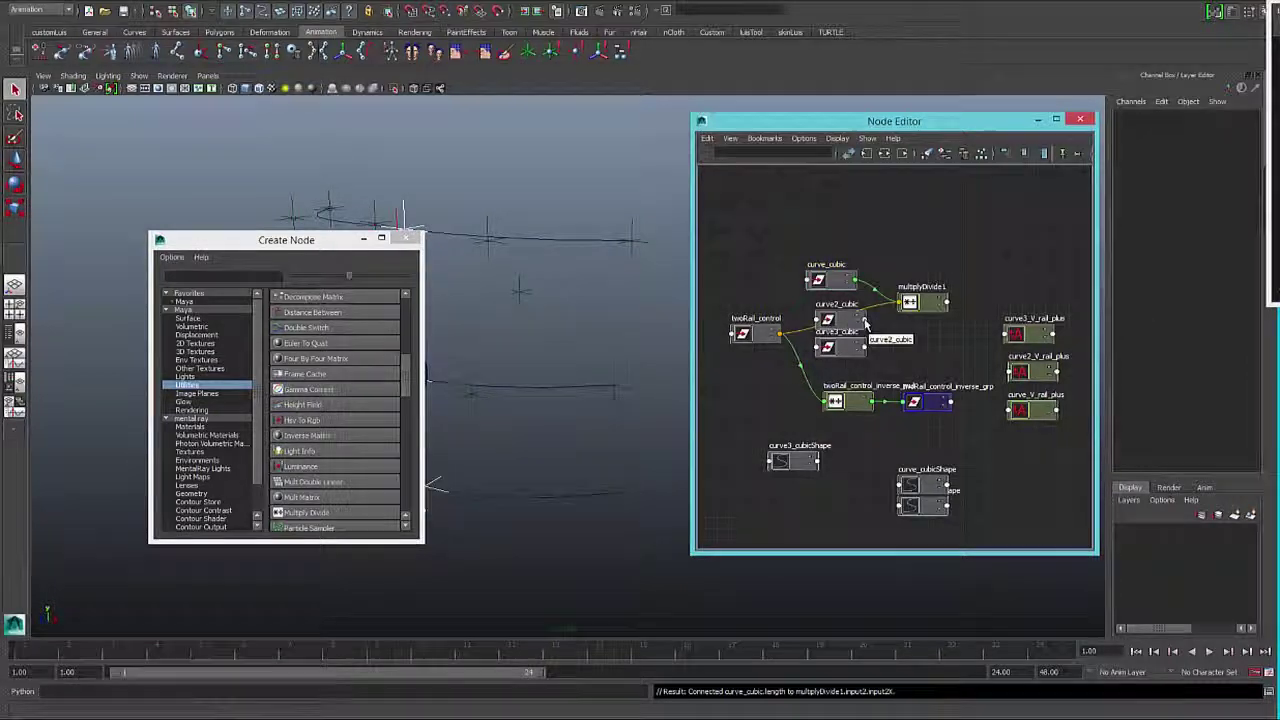
{"action": "left_click", "coordinate": [893, 534]}
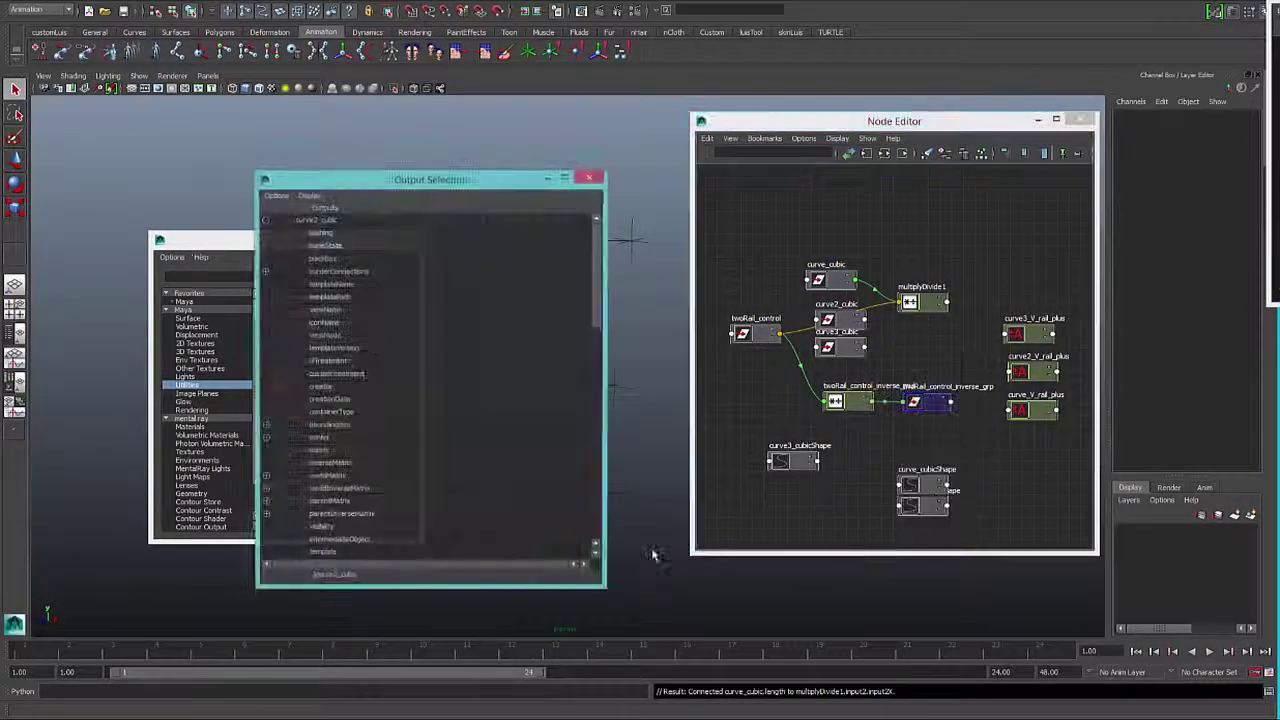
{"action": "scroll", "coordinate": [551, 530], "scroll_direction": "down", "scroll_amount": 10}
{"action": "left_click", "coordinate": [339, 553]}
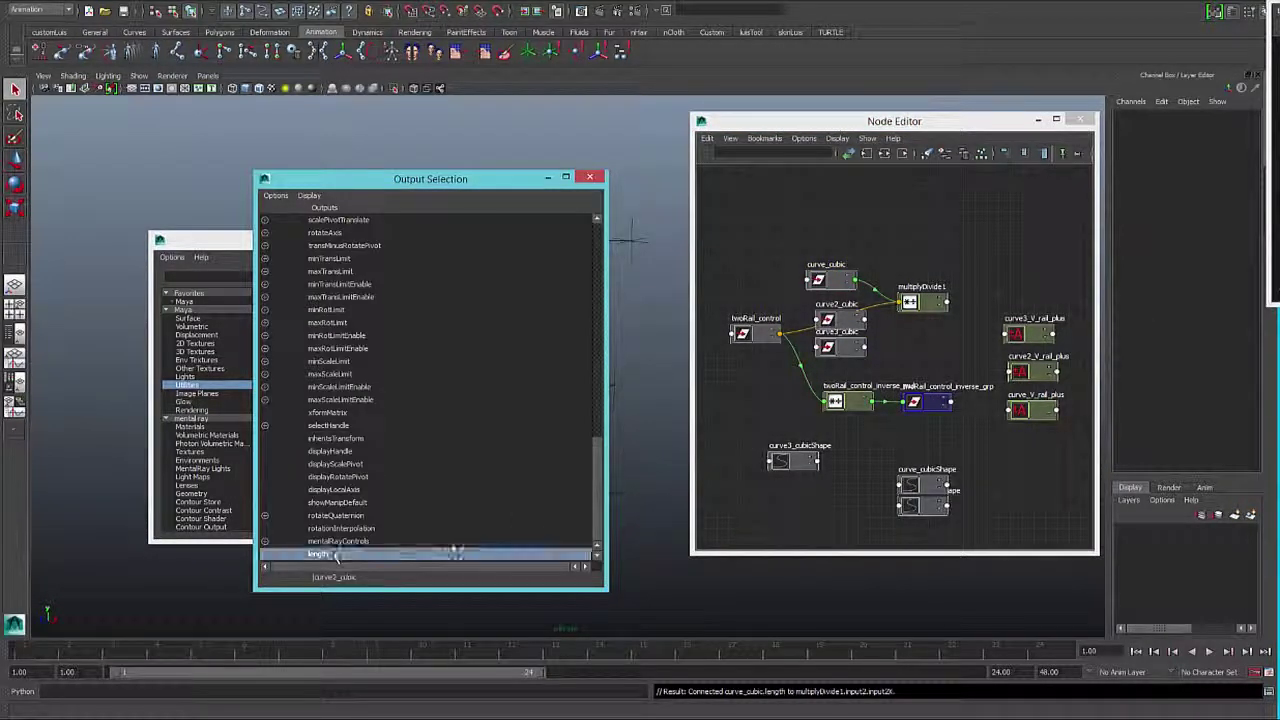
{"action": "left_click", "coordinate": [907, 303]}
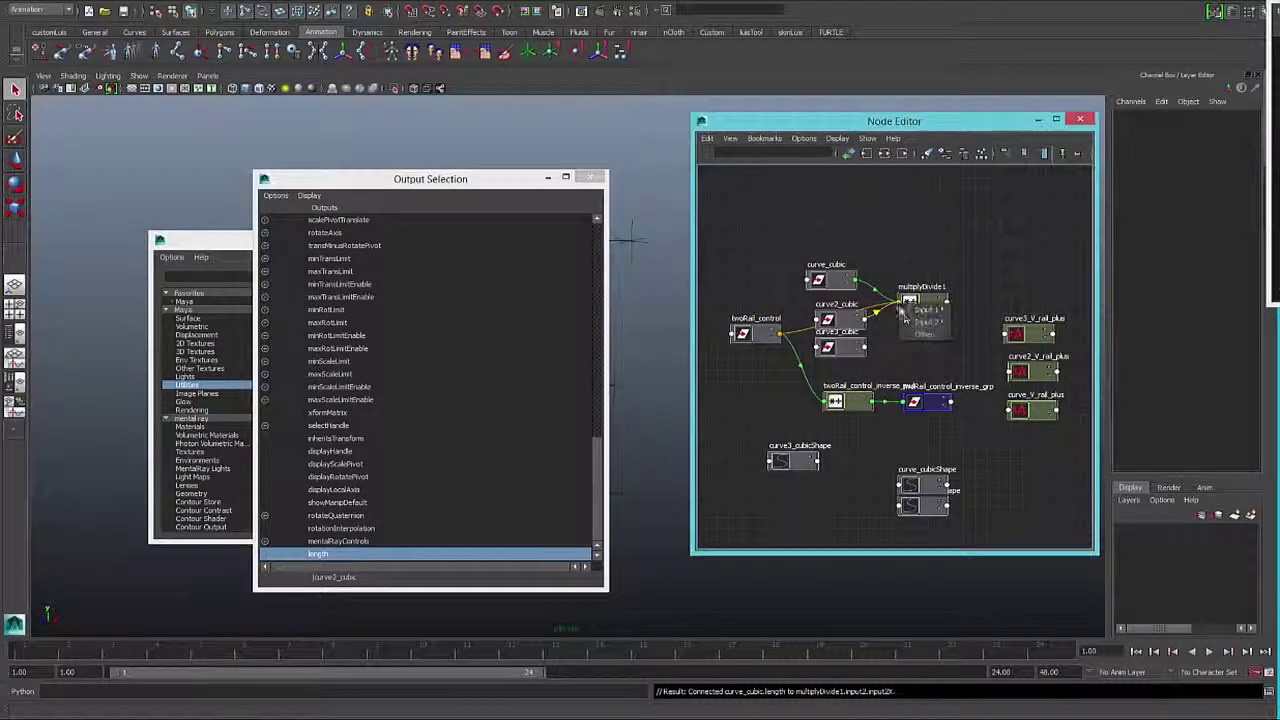
{"action": "mouse_move", "coordinate": [928, 322]}
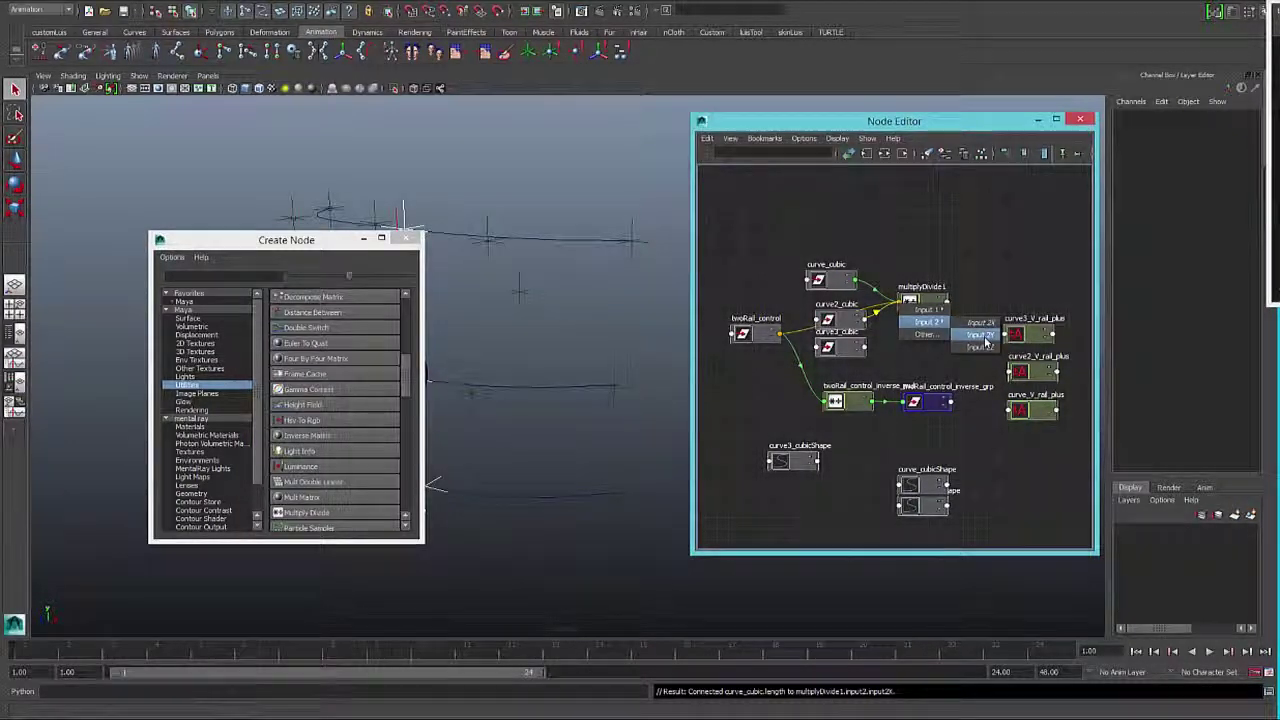
{"action": "left_click", "coordinate": [983, 337]}
- Feed curve3_cubic's length into multiplyDivide1's input2Z and nudge the node up and right
{"action": "left_click", "coordinate": [866, 349]}
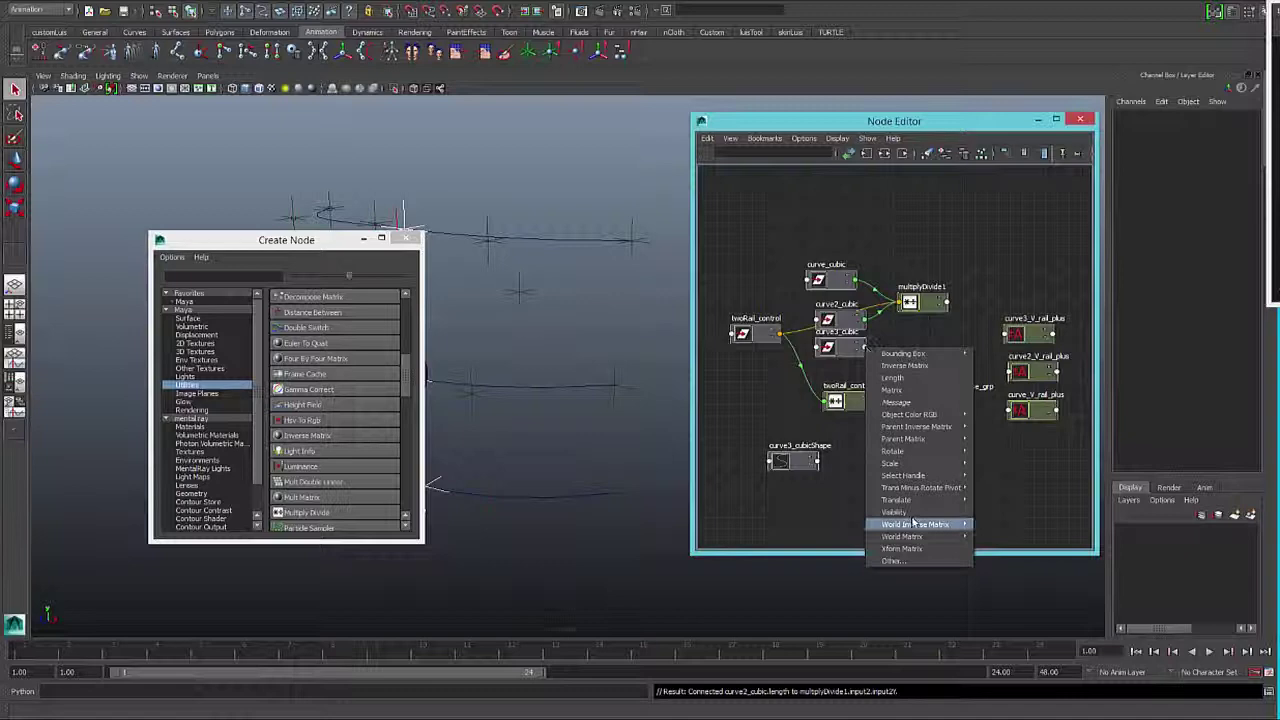
{"action": "left_click", "coordinate": [905, 561]}
{"action": "left_click", "coordinate": [318, 553]}
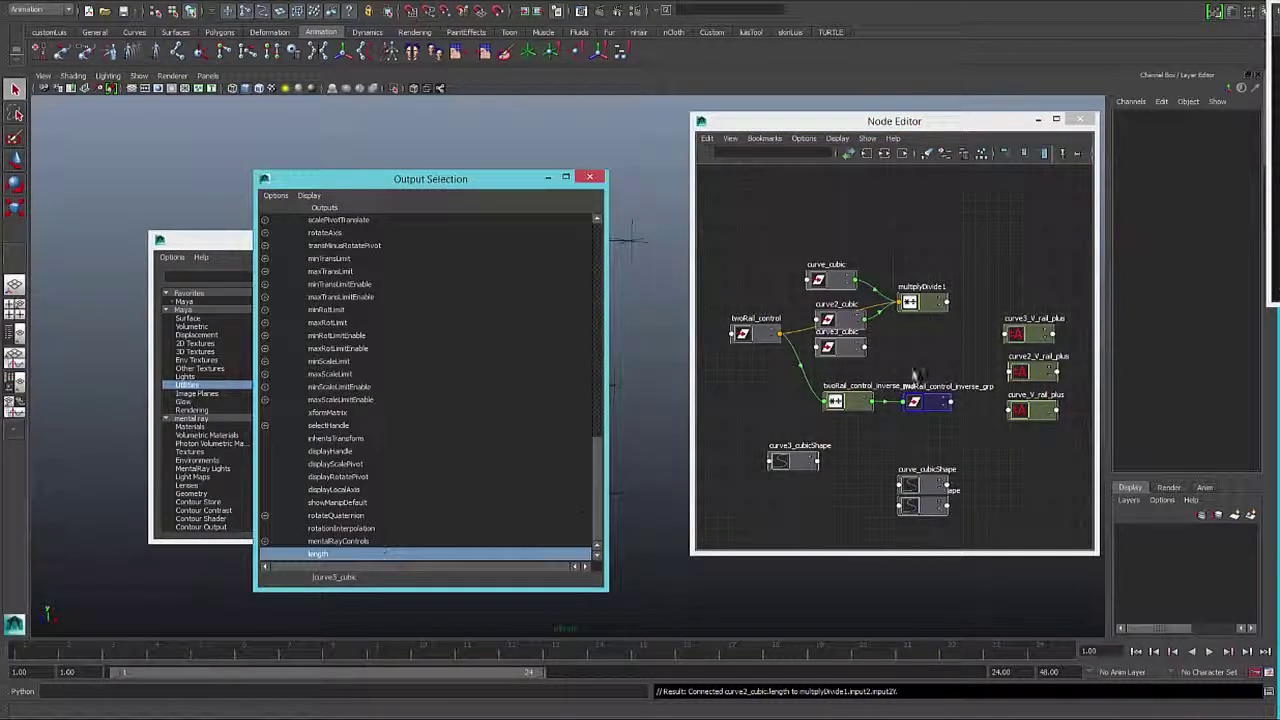
{"action": "left_click", "coordinate": [905, 303]}
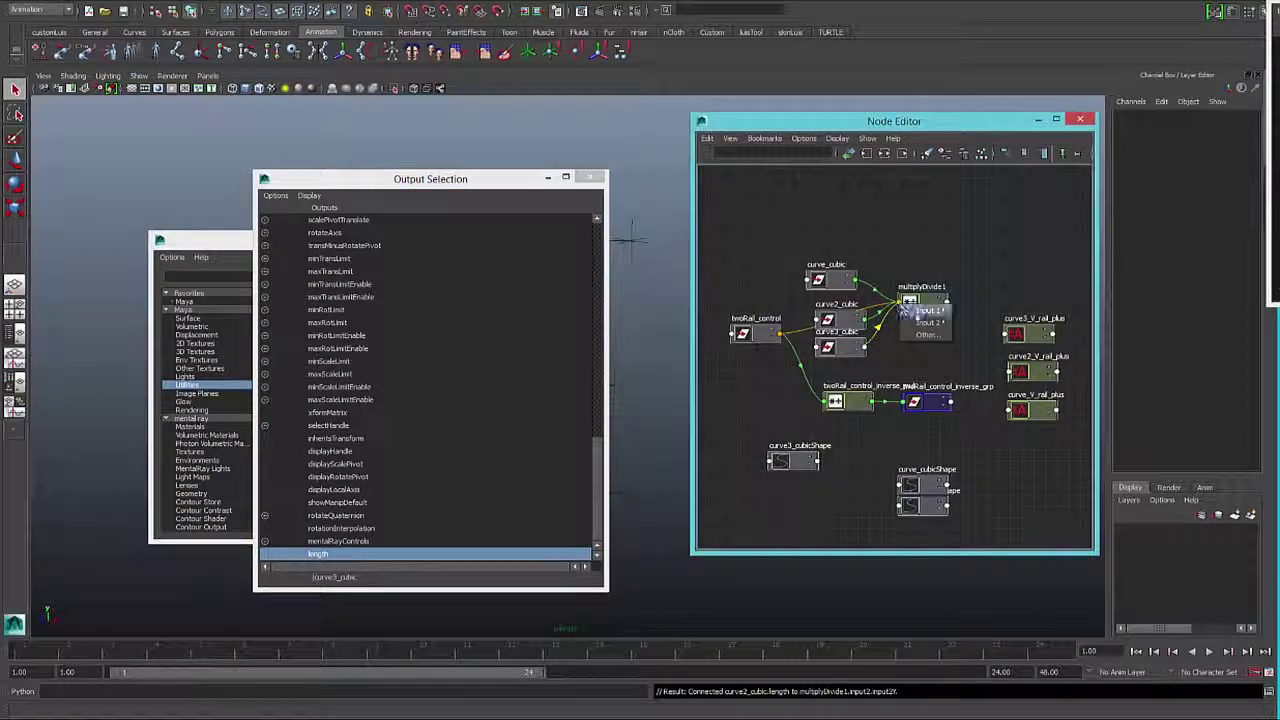
{"action": "mouse_move", "coordinate": [925, 312]}
{"action": "left_click", "coordinate": [978, 342]}
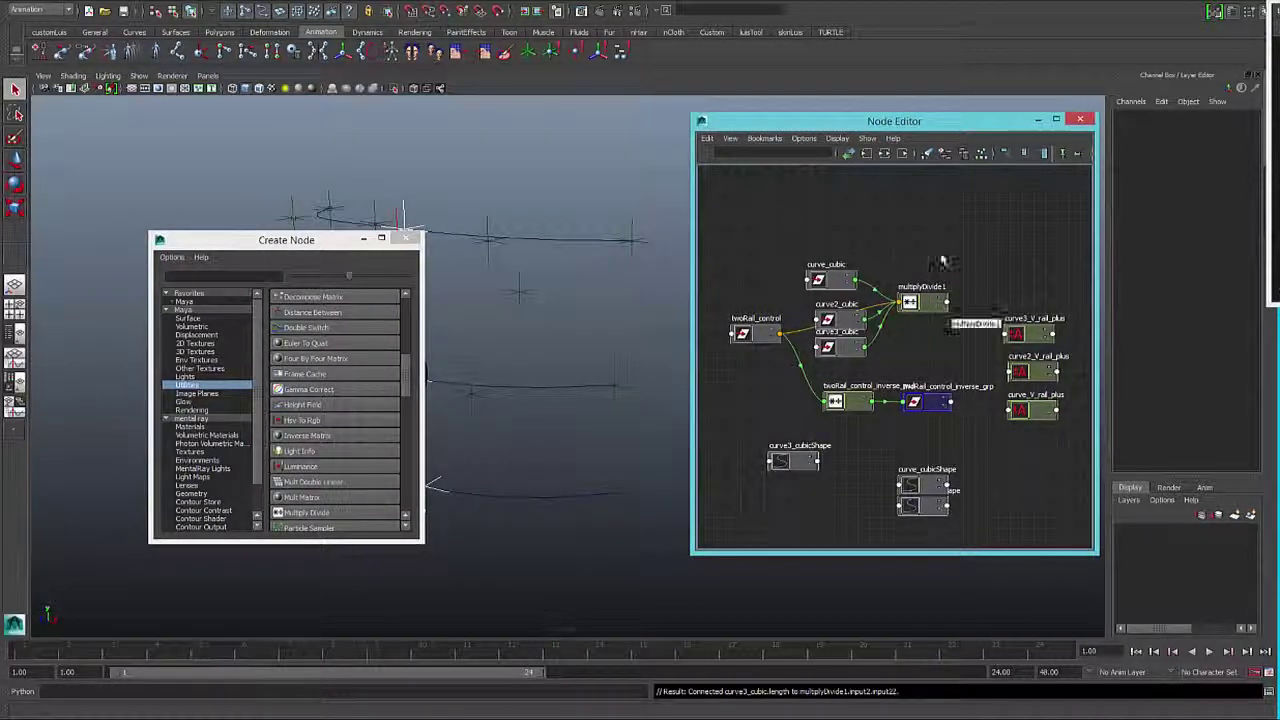
{"action": "left_click_drag", "start_coordinate": [925, 298], "coordinate": [942, 291]}
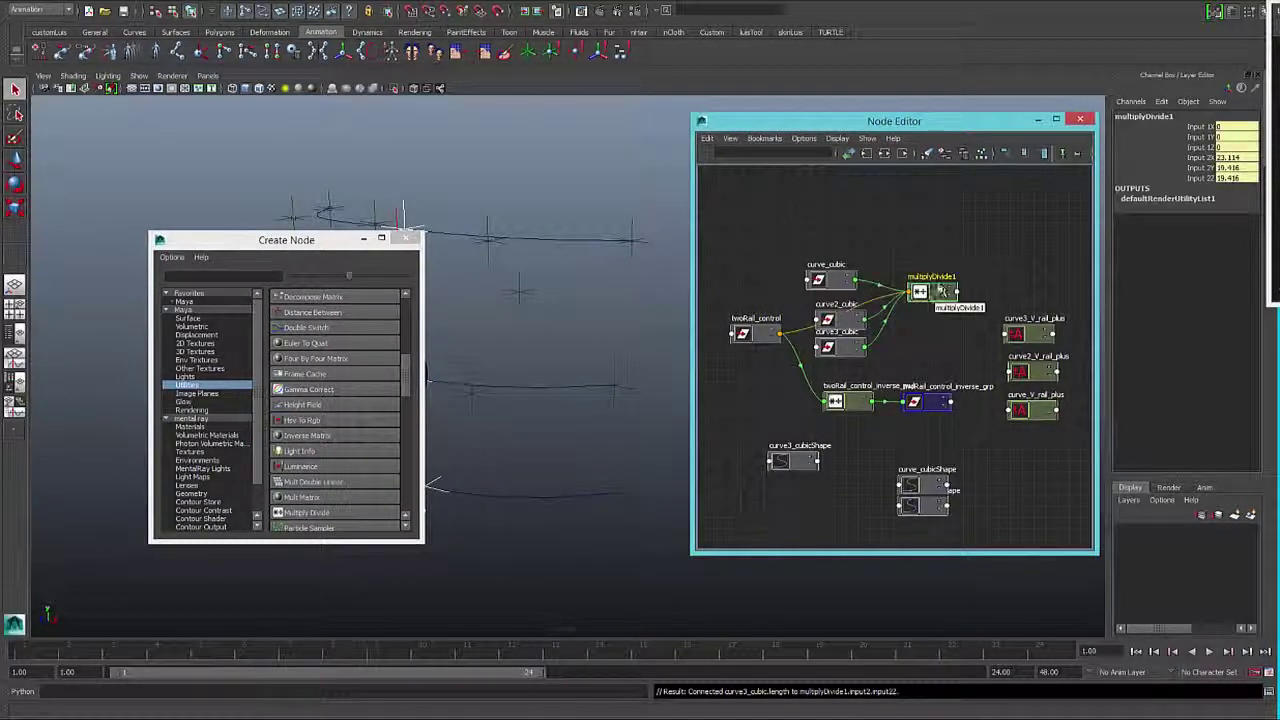
- Set multiplyDivide1's Operation to Divide in the Attribute Editor and shift the node slightly left
{"action": "double_click", "coordinate": [945, 291]}
{"action": "left_click_drag", "start_coordinate": [1000, 121], "coordinate": [846, 115]}
{"action": "left_click", "coordinate": [1110, 246]}
{"action": "left_click", "coordinate": [1098, 273]}
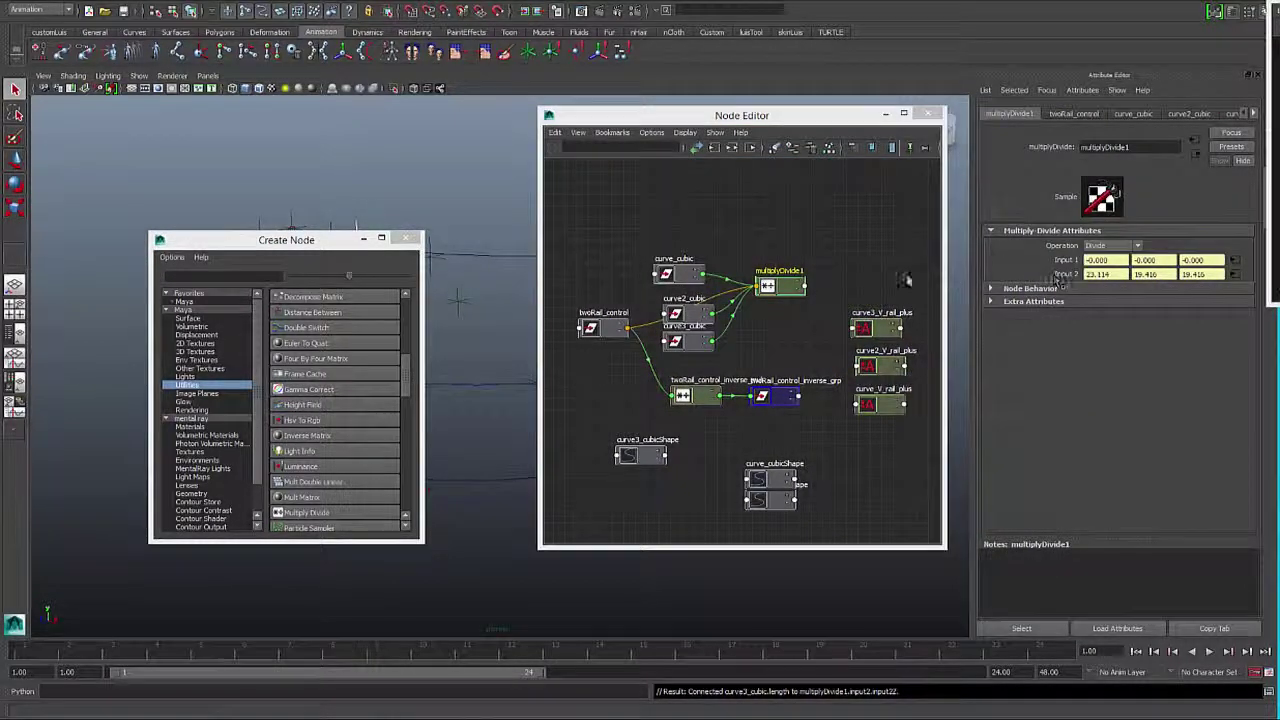
{"action": "left_click", "coordinate": [829, 271]}
{"action": "left_click_drag", "start_coordinate": [793, 289], "coordinate": [783, 296]}
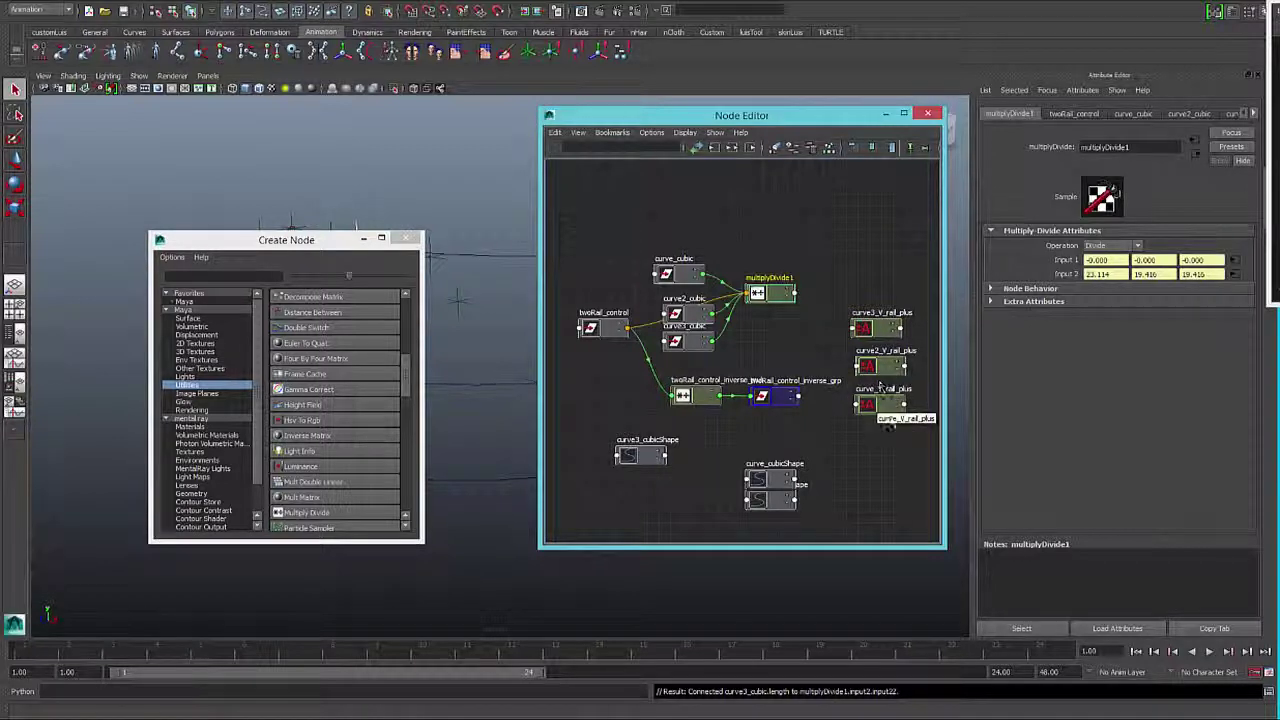
- Connect multiplyDivide1's outputX to curve_V_rail_plus input1D
{"action": "left_click", "coordinate": [795, 293]}
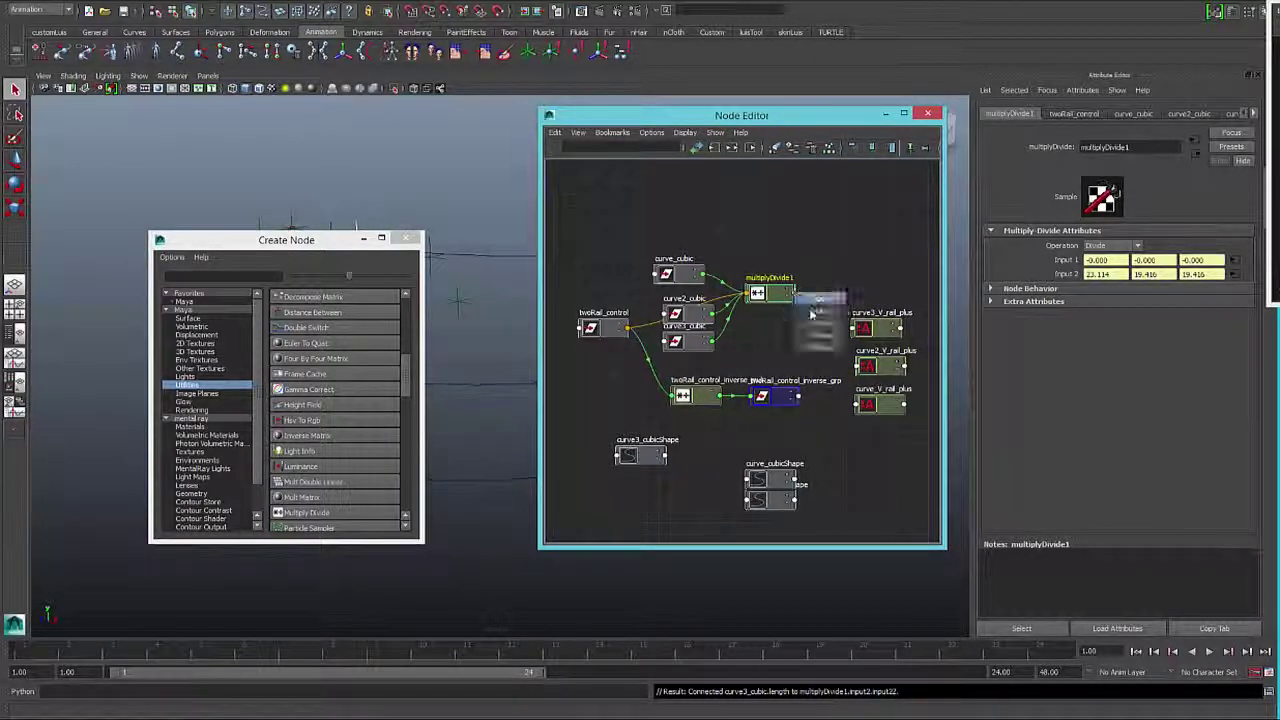
{"action": "left_click", "coordinate": [822, 336]}
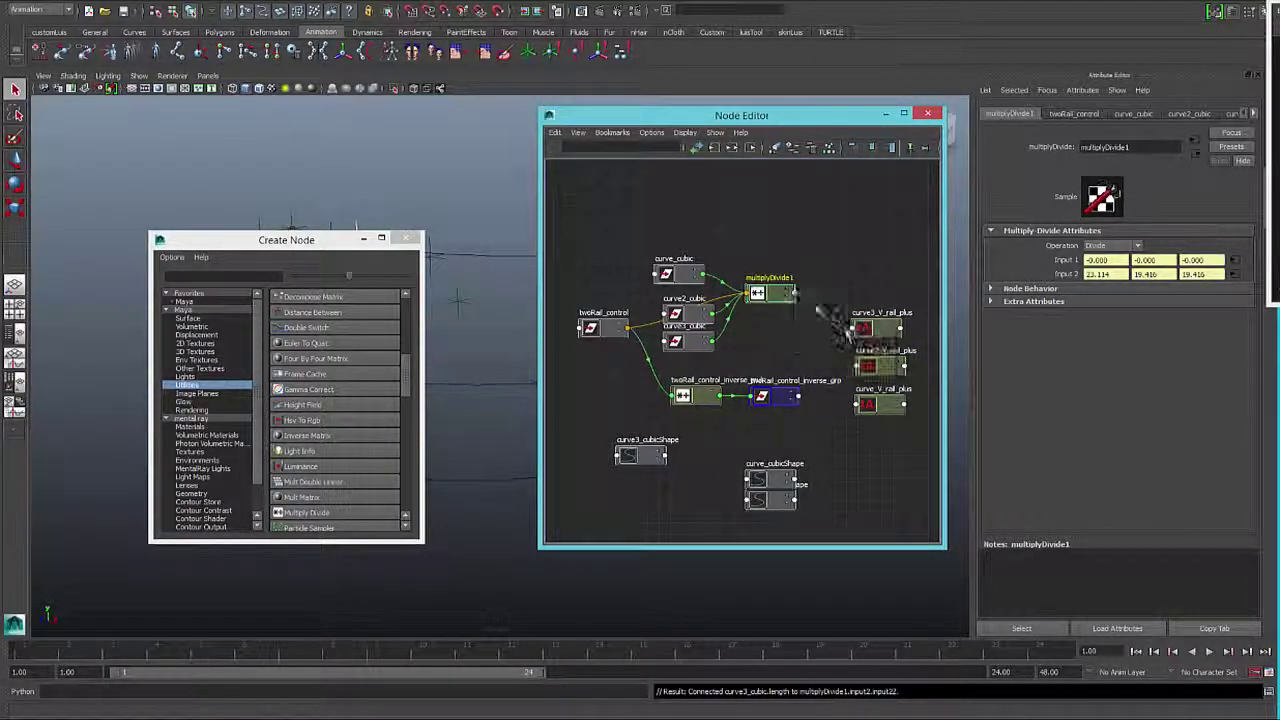
{"action": "left_click", "coordinate": [857, 405]}
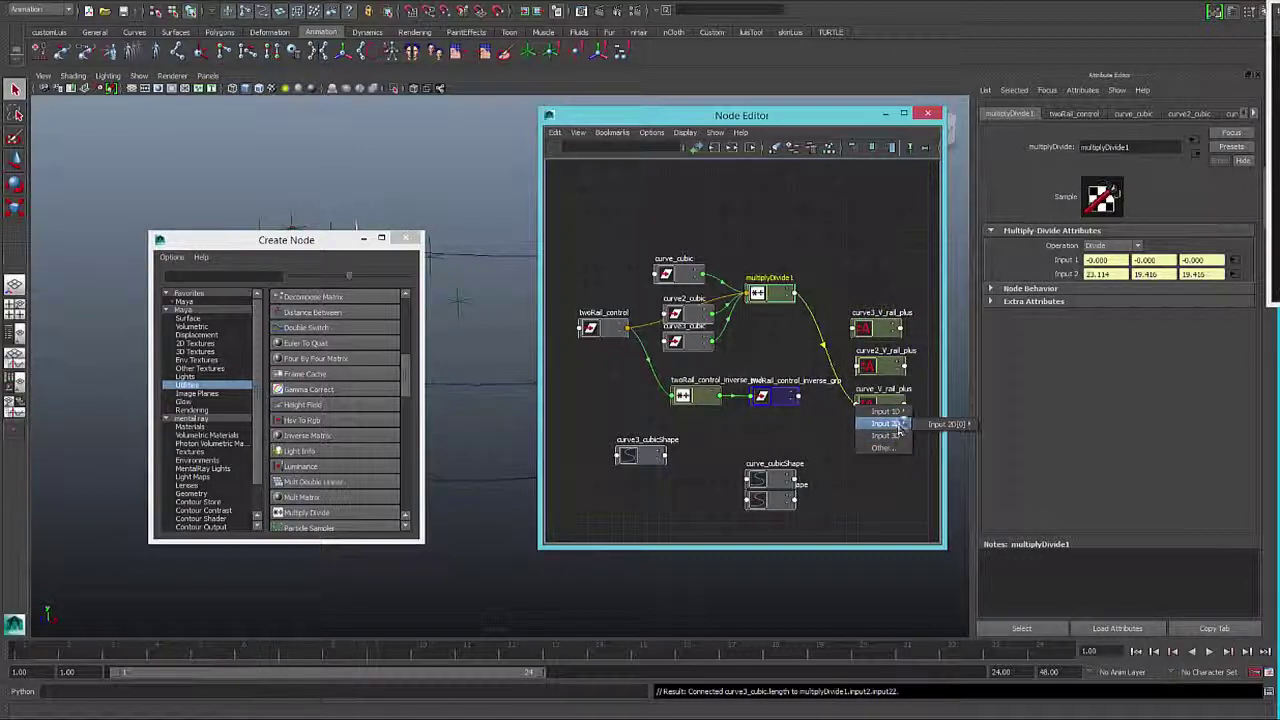
{"action": "mouse_move", "coordinate": [885, 411]}
{"action": "left_click", "coordinate": [952, 420]}
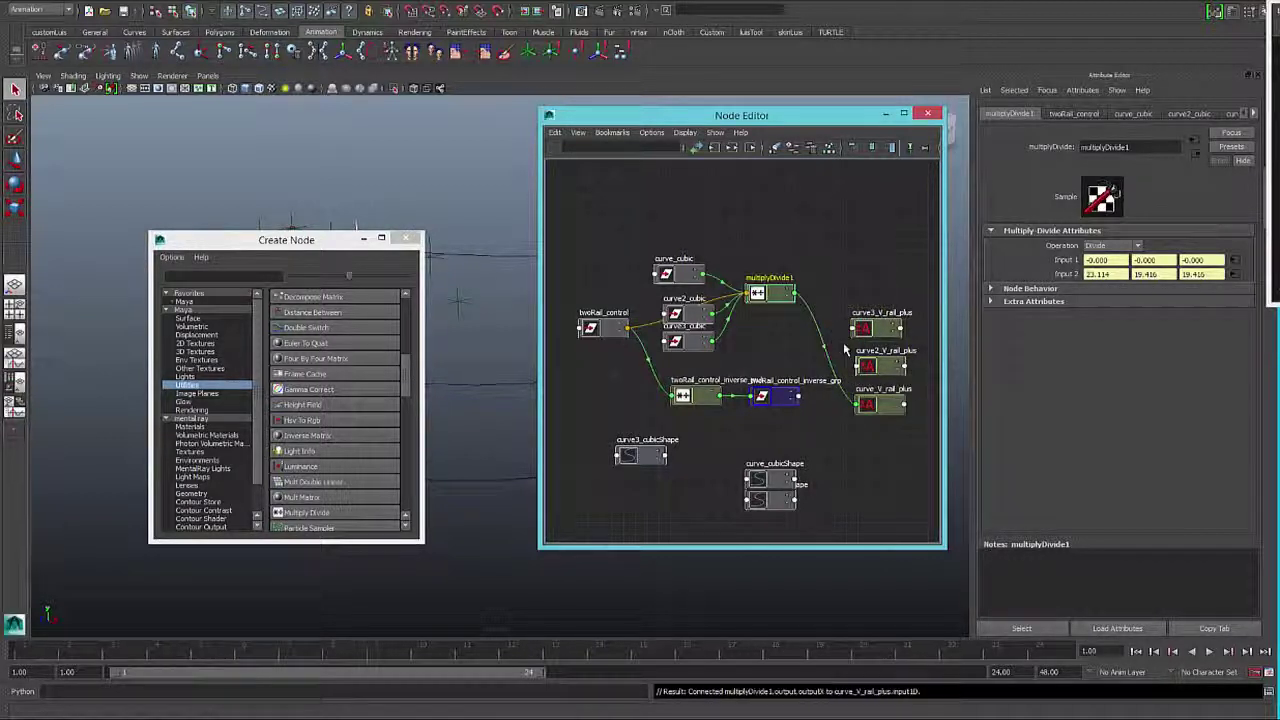
- Connect multiplyDivide1's outputY to curve2_V_rail_plus input1D
{"action": "left_click", "coordinate": [795, 293]}
{"action": "mouse_move", "coordinate": [825, 336]}
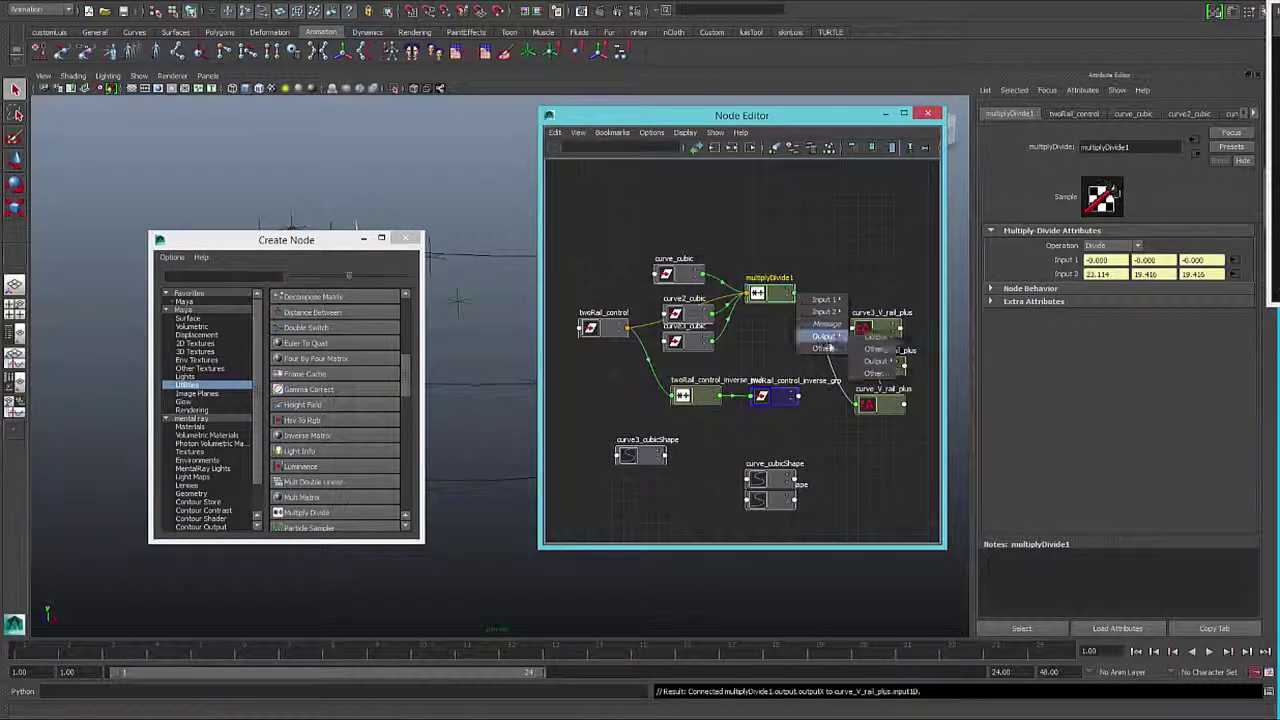
{"action": "left_click", "coordinate": [880, 361]}
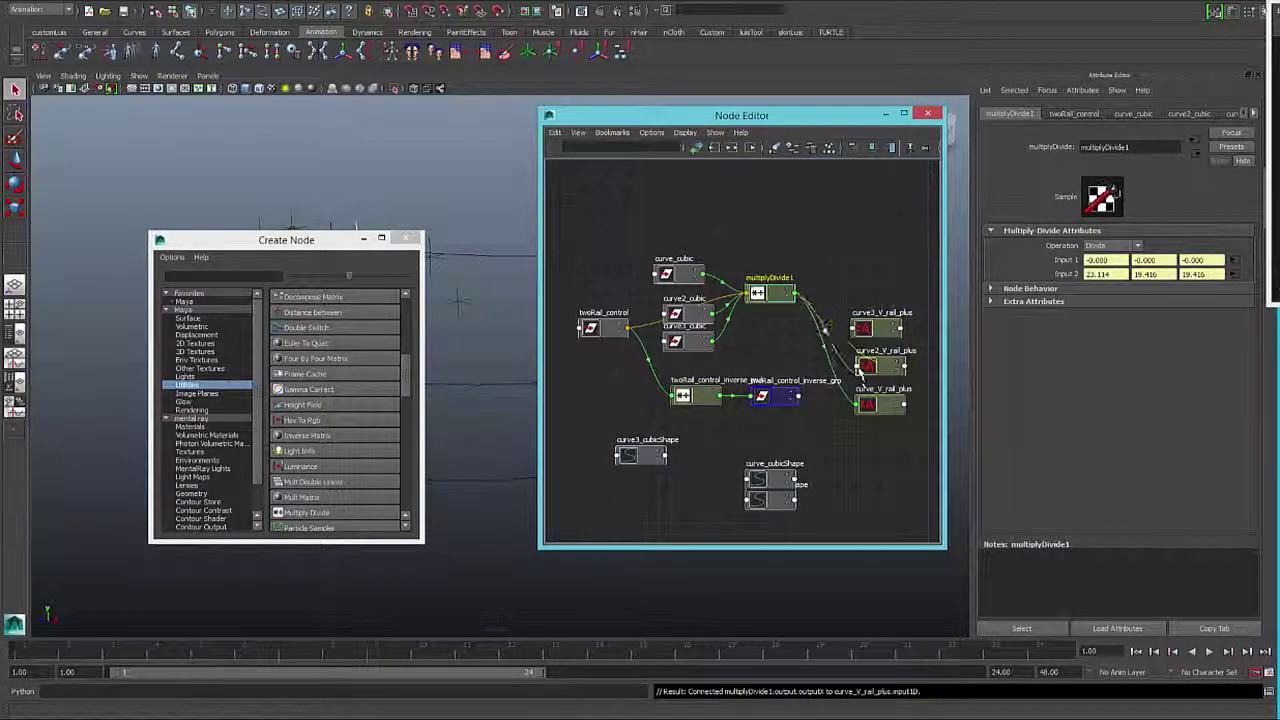
{"action": "left_click", "coordinate": [862, 365]}
{"action": "mouse_move", "coordinate": [880, 378]}
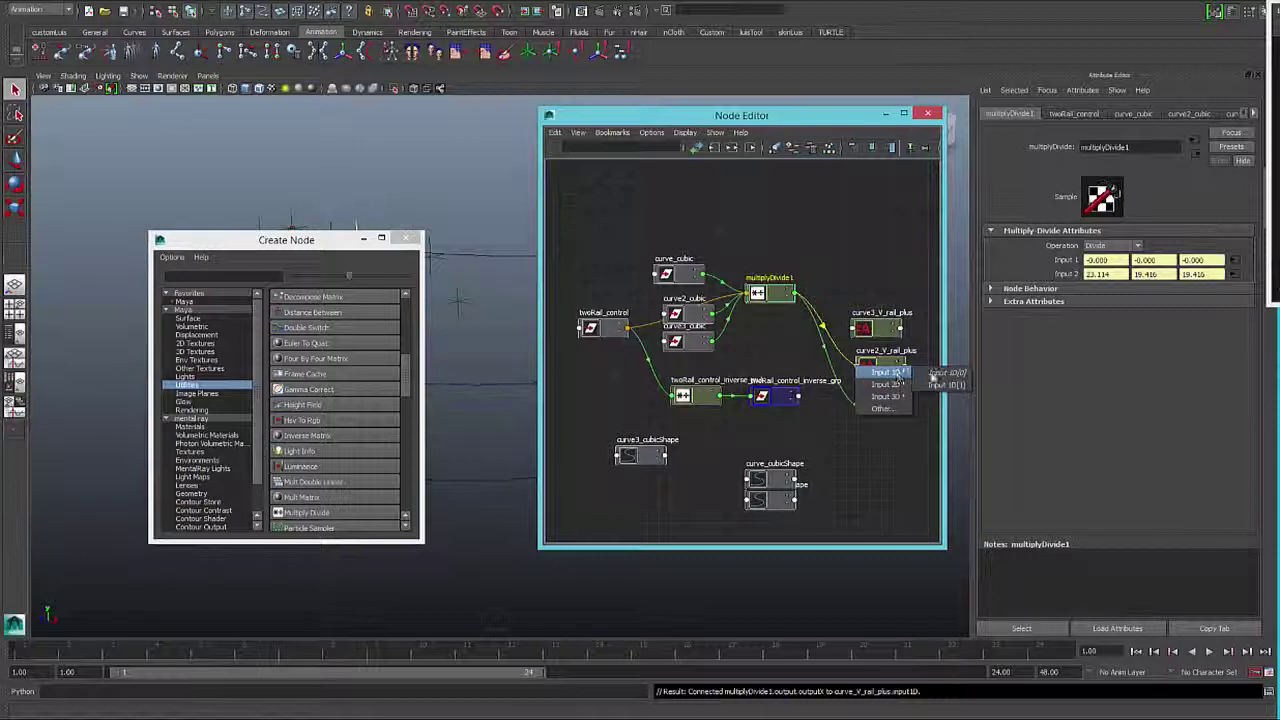
{"action": "left_click", "coordinate": [945, 372]}
- Connect multiplyDivide1's outputZ to curve3_V_rail_plus input1D
{"action": "left_click", "coordinate": [795, 292]}
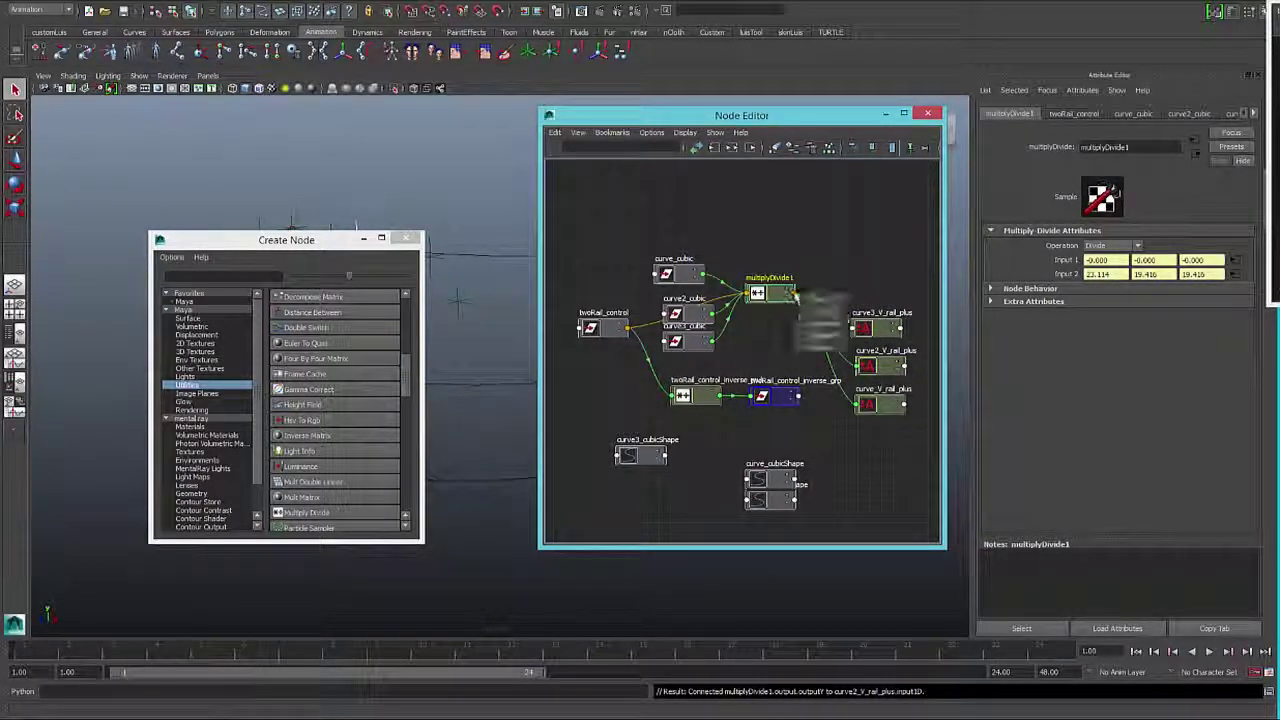
{"action": "mouse_move", "coordinate": [825, 336]}
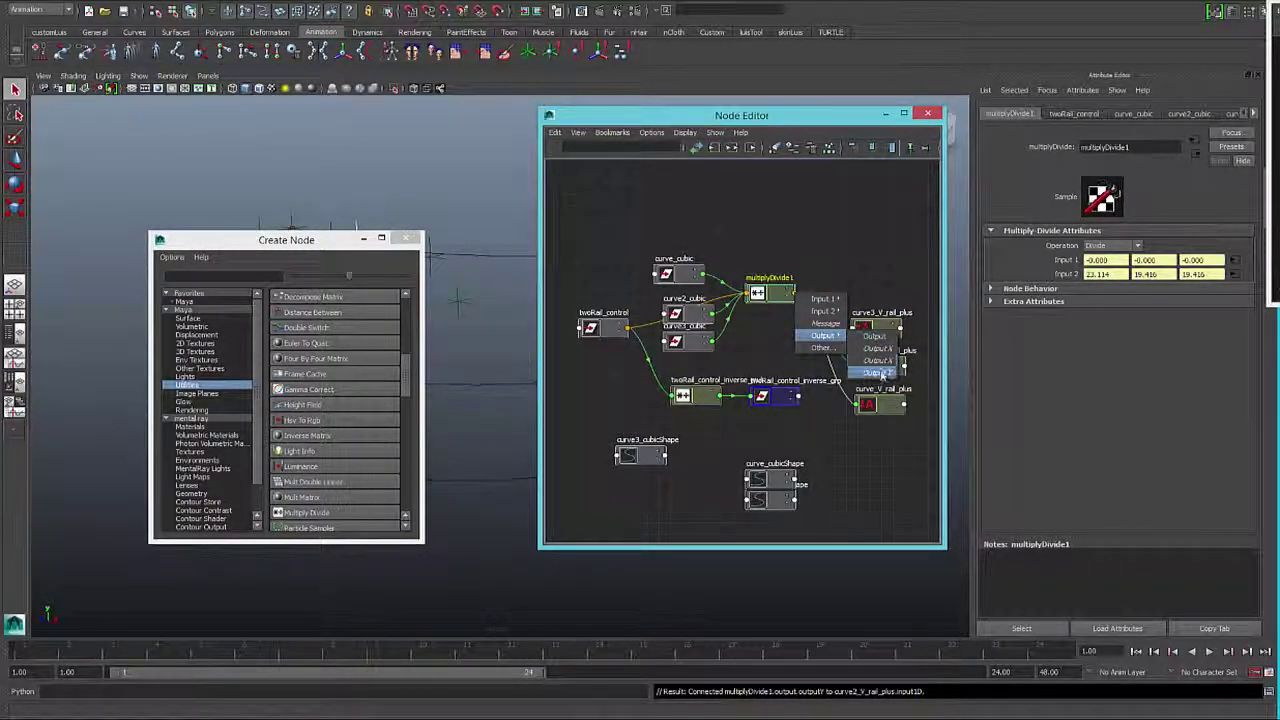
{"action": "left_click", "coordinate": [877, 348]}
{"action": "left_click", "coordinate": [854, 329]}
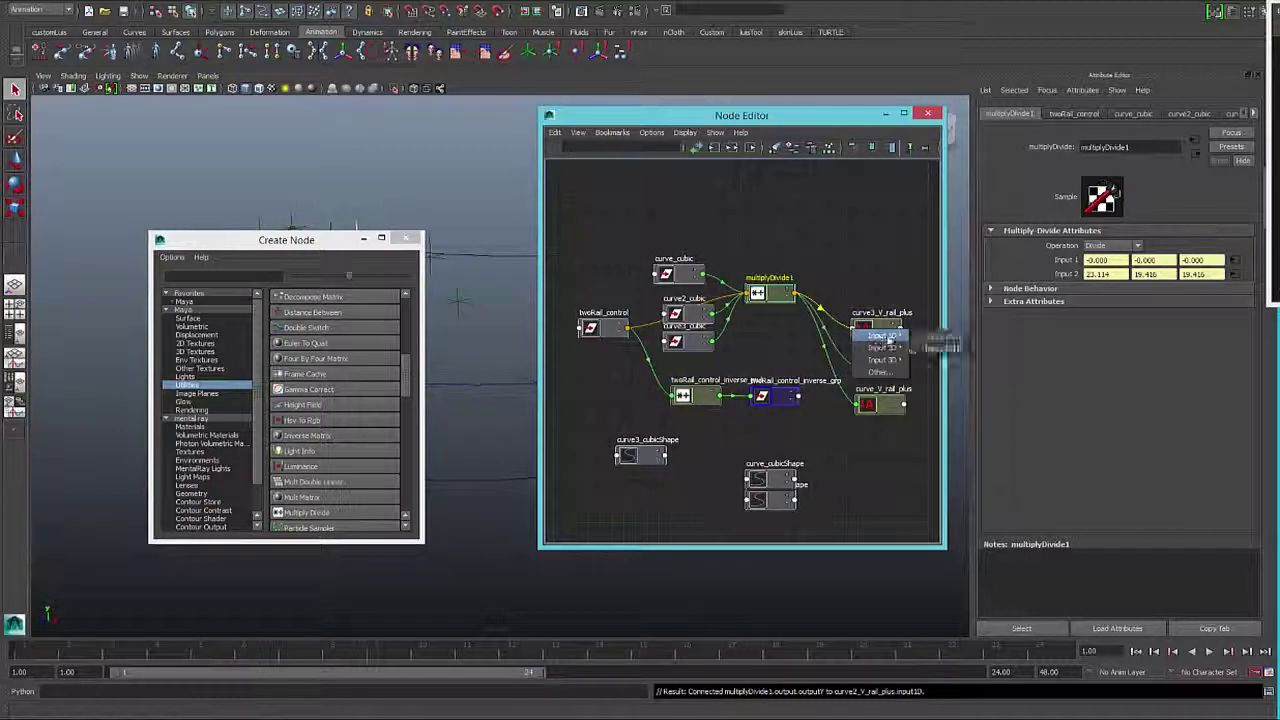
{"action": "mouse_move", "coordinate": [880, 336]}
{"action": "left_click", "coordinate": [920, 340]}
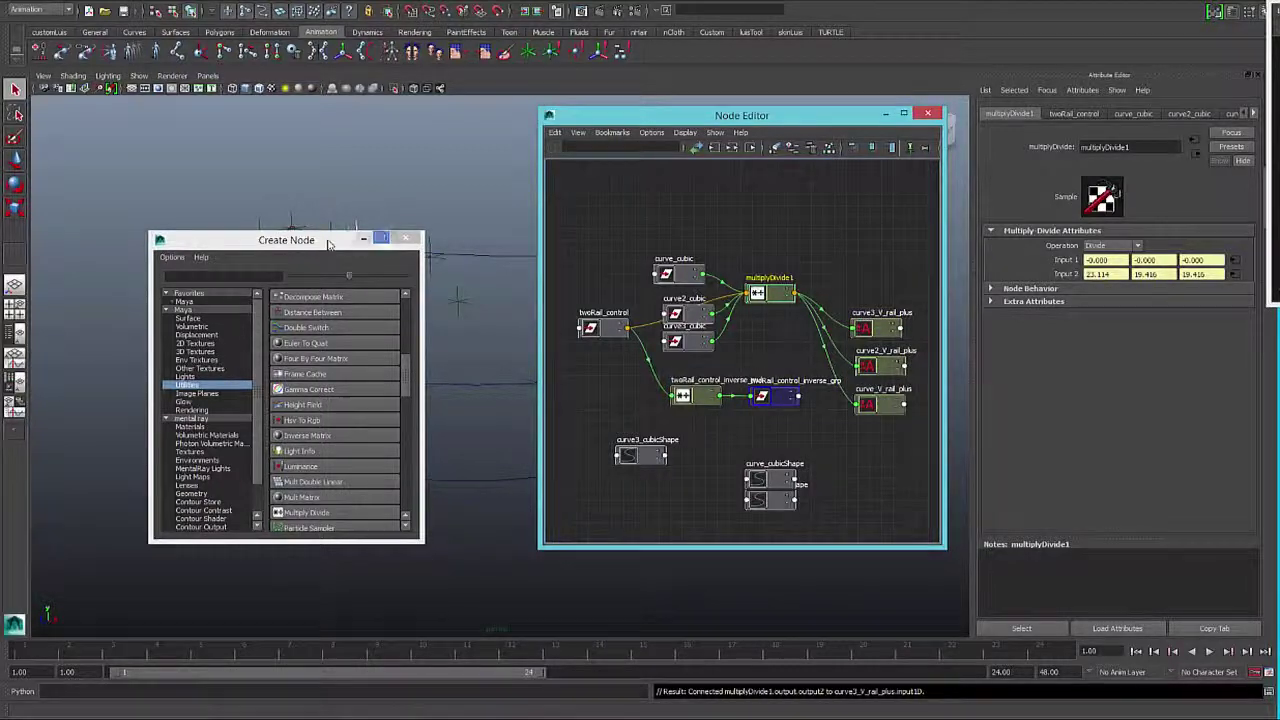
- Move the Create Node window aside and slide the twoRail_control sphere right and back to test the rails
{"action": "left_click_drag", "start_coordinate": [335, 240], "coordinate": [717, 398]}
{"action": "left_click", "coordinate": [350, 357]}
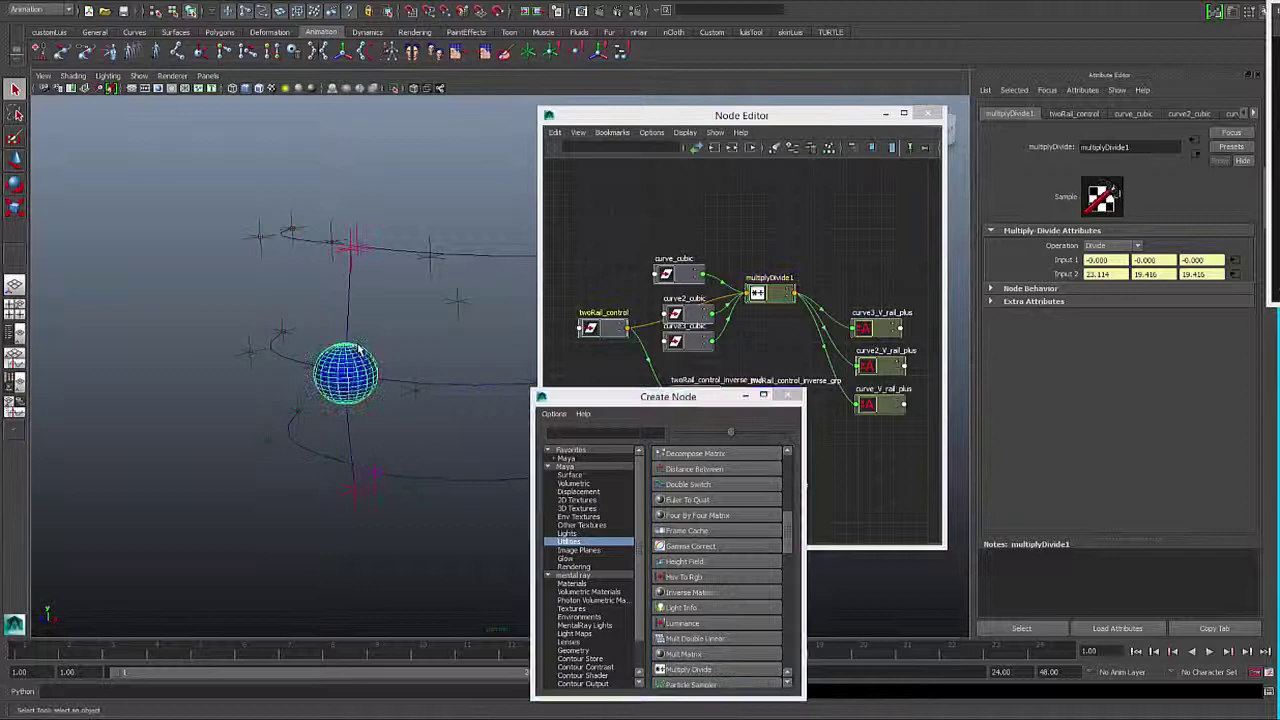
{"action": "key", "text": "w"}
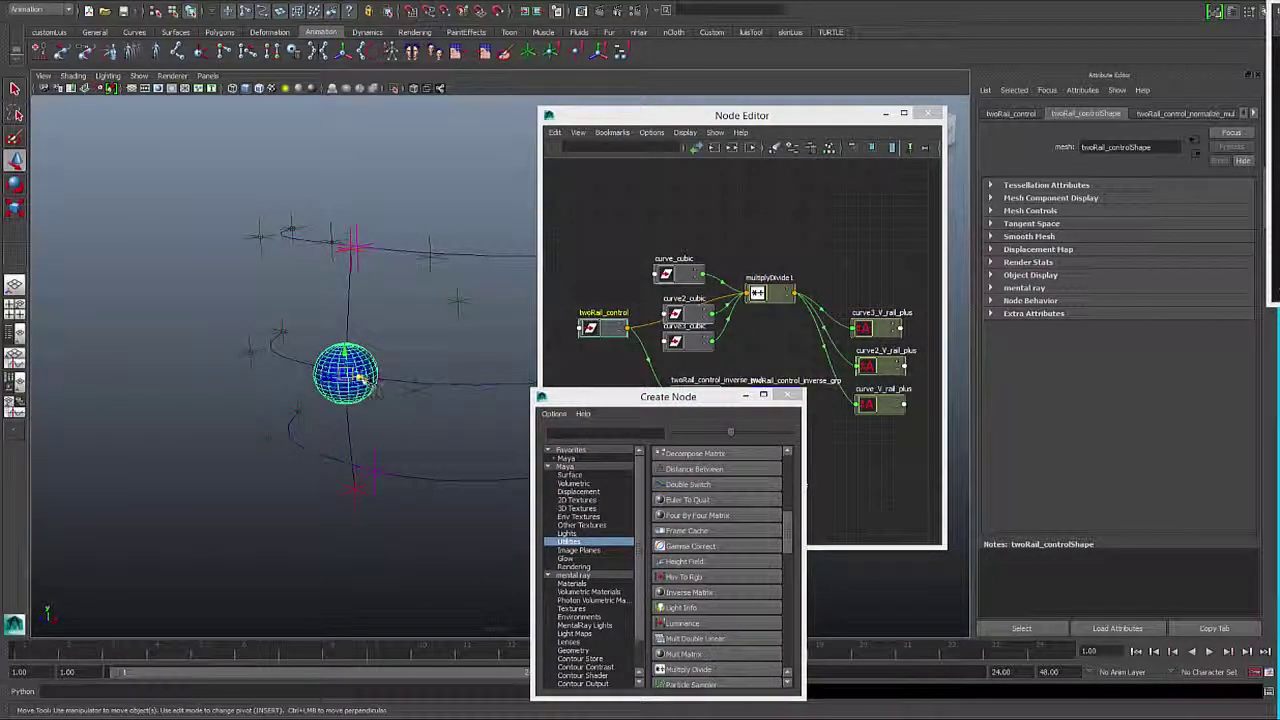
{"action": "mouse_move", "coordinate": [364, 379]}
{"action": "left_mouse_down"}
{"action": "mouse_move", "coordinate": [432, 393]}
{"action": "mouse_move", "coordinate": [322, 368]}
{"action": "mouse_move", "coordinate": [468, 396]}
{"action": "mouse_move", "coordinate": [361, 374]}
{"action": "mouse_move", "coordinate": [382, 373]}
{"action": "left_mouse_up"}
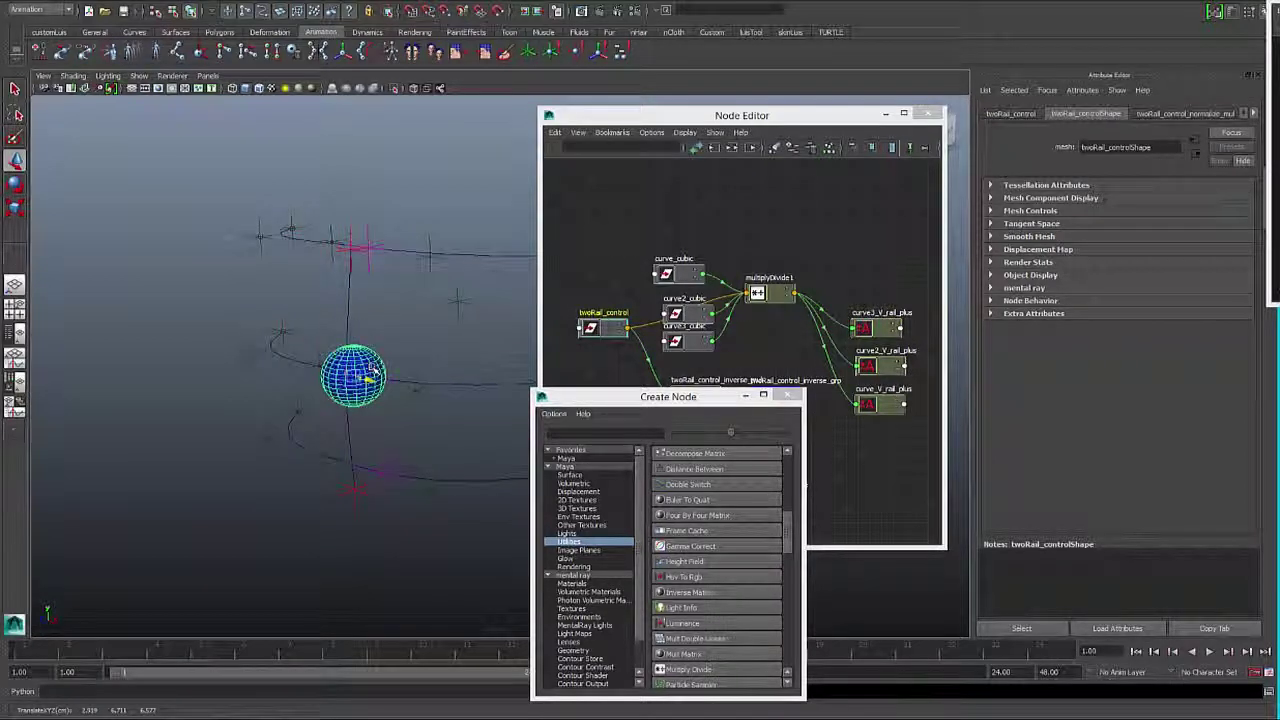
- Inspect the upper locators, curve3_V_rail and C_CR_autoTangentV_end, in the Attribute Editor
{"action": "left_click", "coordinate": [348, 238]}
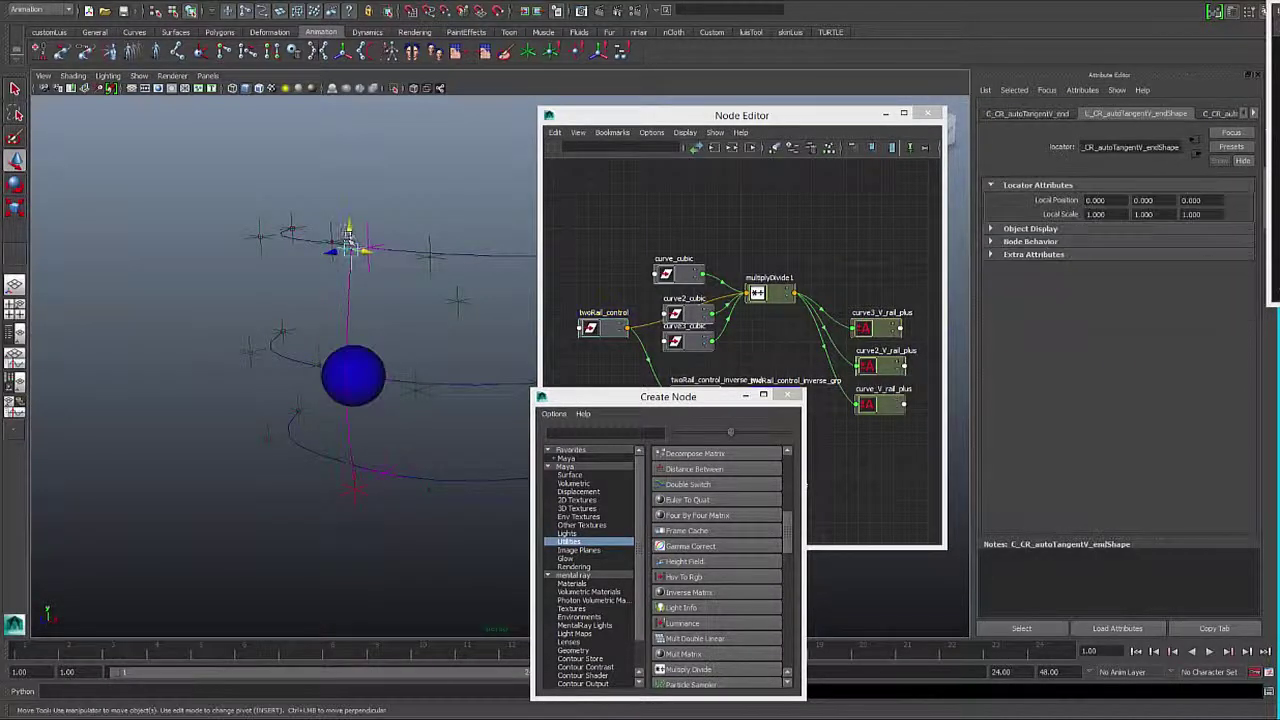
{"action": "key", "text": "q"}
{"action": "left_click", "coordinate": [365, 236]}
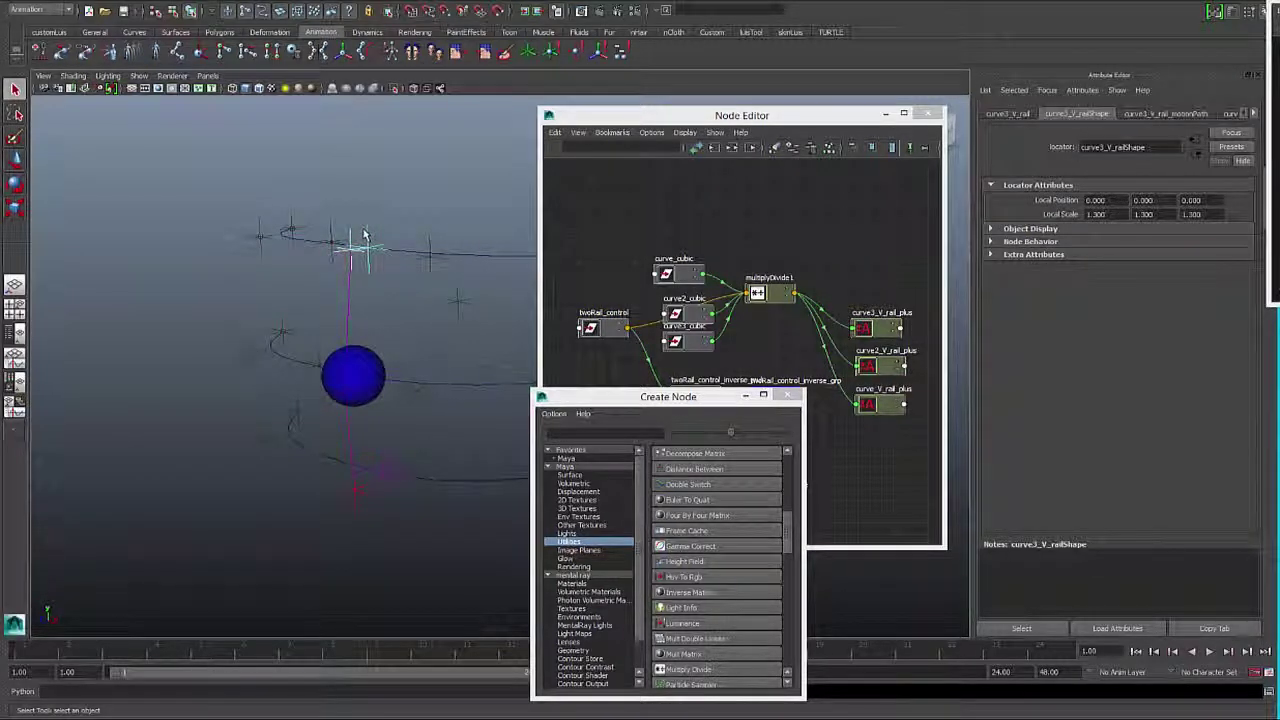
{"action": "left_click", "coordinate": [352, 242]}
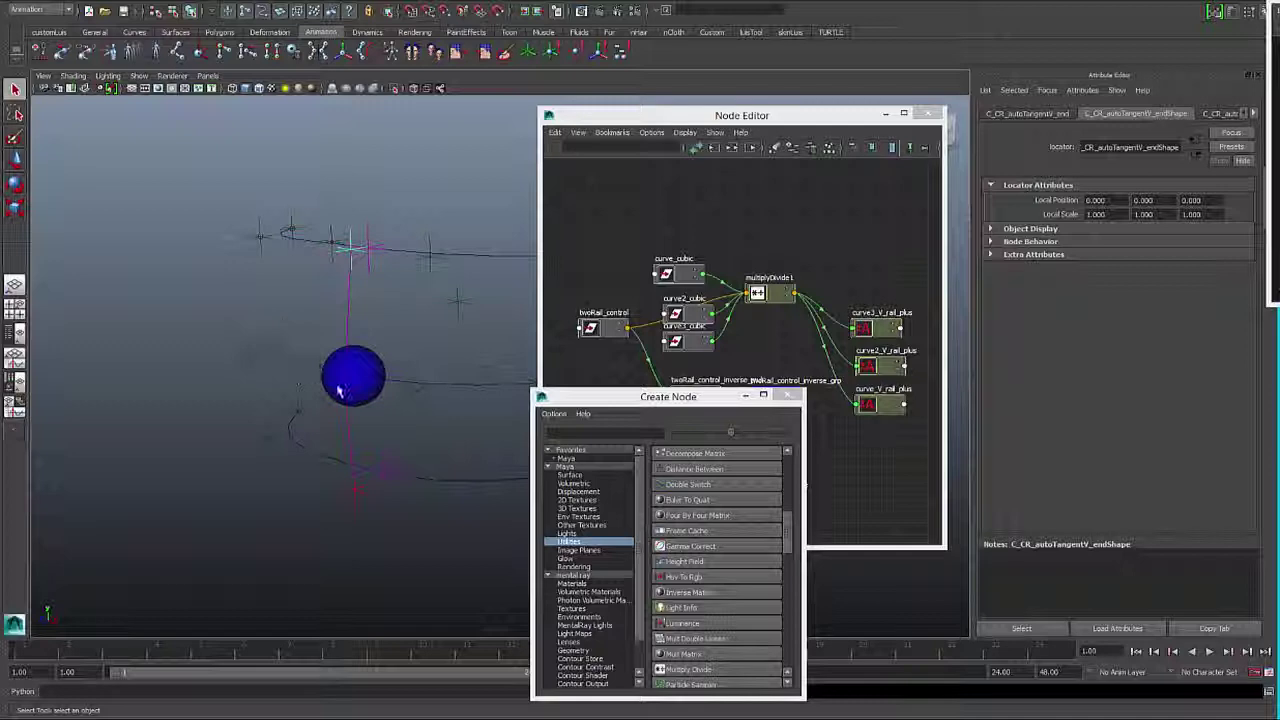
{"action": "left_click_drag", "start_coordinate": [339, 391], "coordinate": [342, 278], "text": "alt"}
- Inspect the overlapping locators below the sphere, then C_CR_autoTangentV_start and curve_V_rail
{"action": "left_click", "coordinate": [366, 352]}
{"action": "key", "text": "w"}
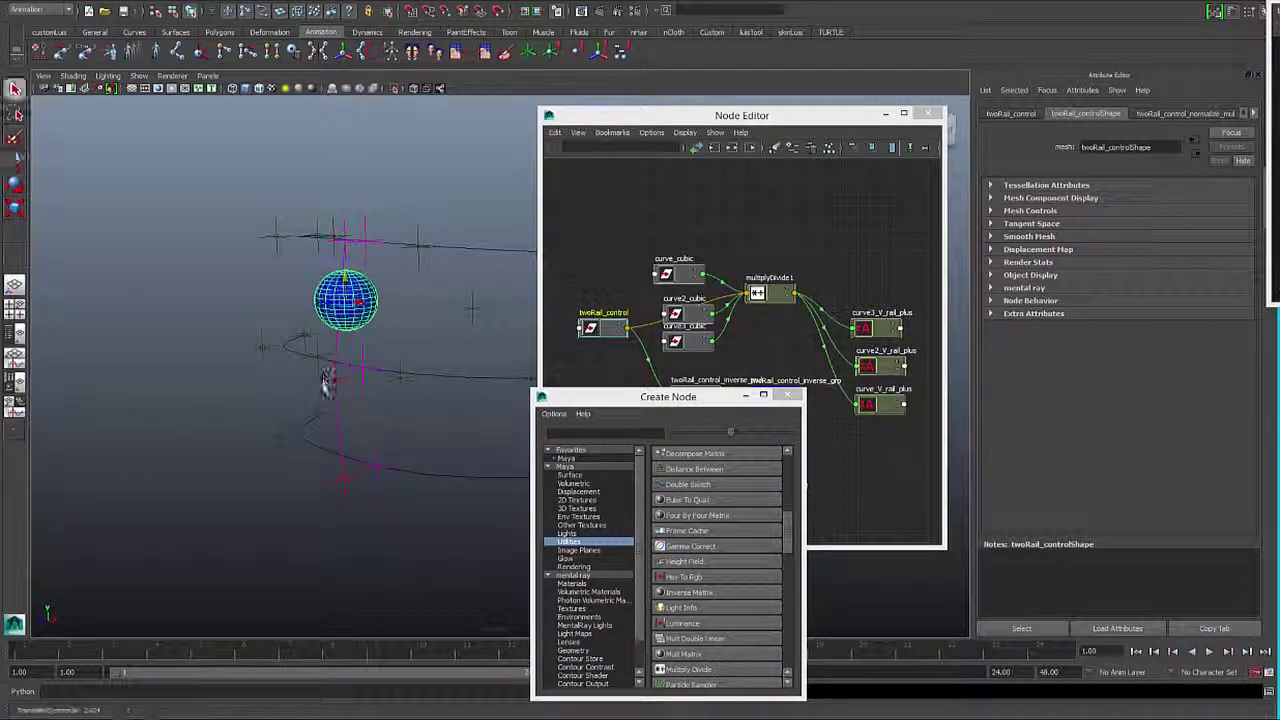
{"action": "key", "text": "q"}
{"action": "left_click", "coordinate": [323, 385]}
{"action": "left_click", "coordinate": [359, 362]}
{"action": "left_click", "coordinate": [360, 363]}
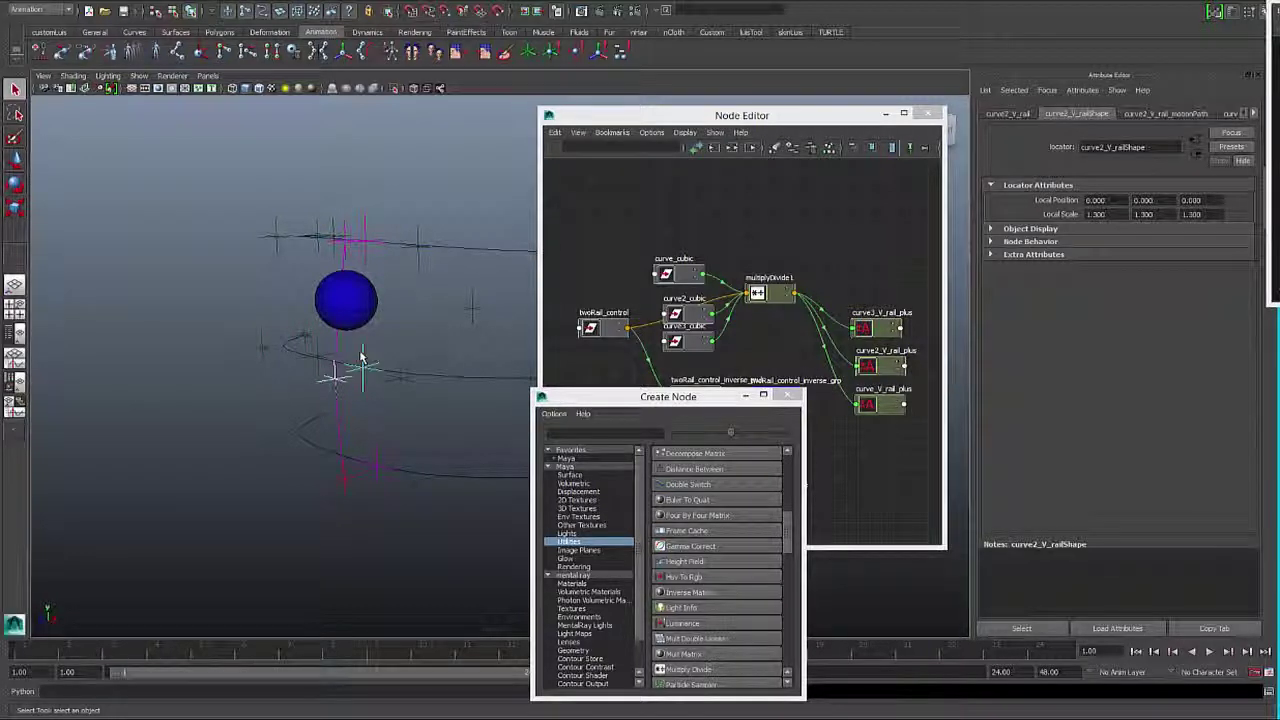
{"action": "left_click", "coordinate": [343, 373]}
{"action": "left_click", "coordinate": [350, 482]}
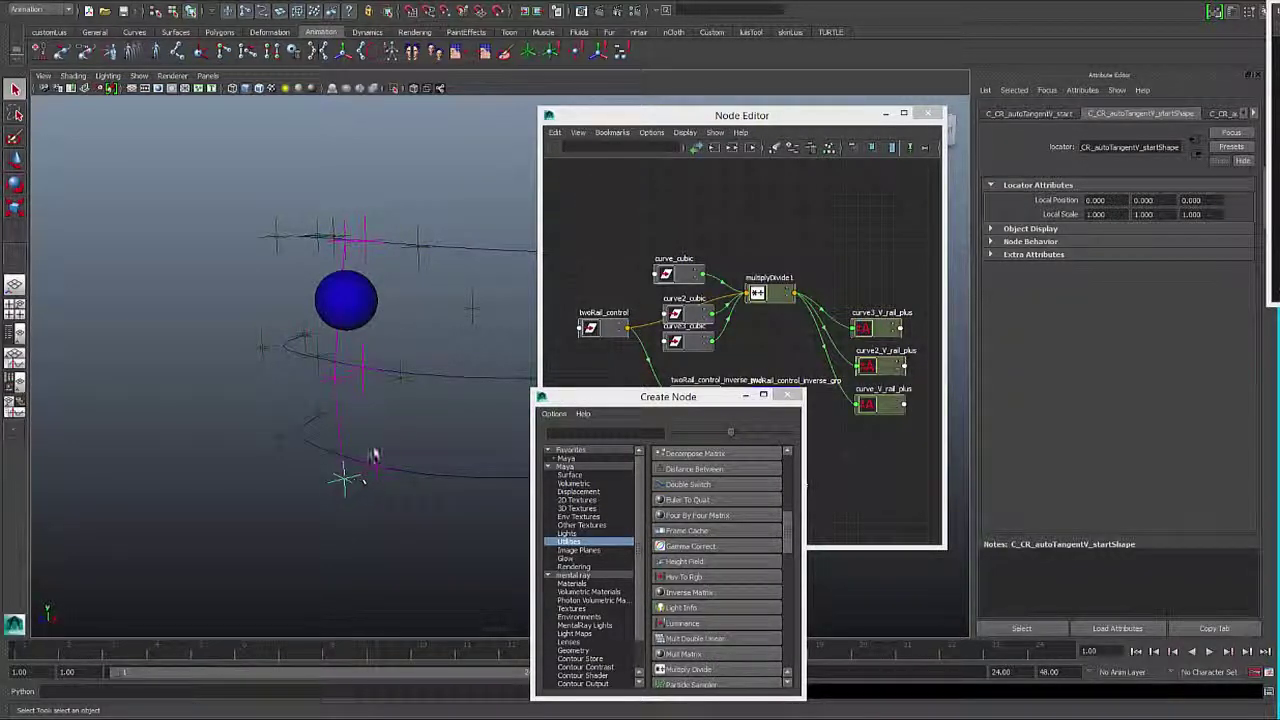
{"action": "left_click", "coordinate": [378, 457]}
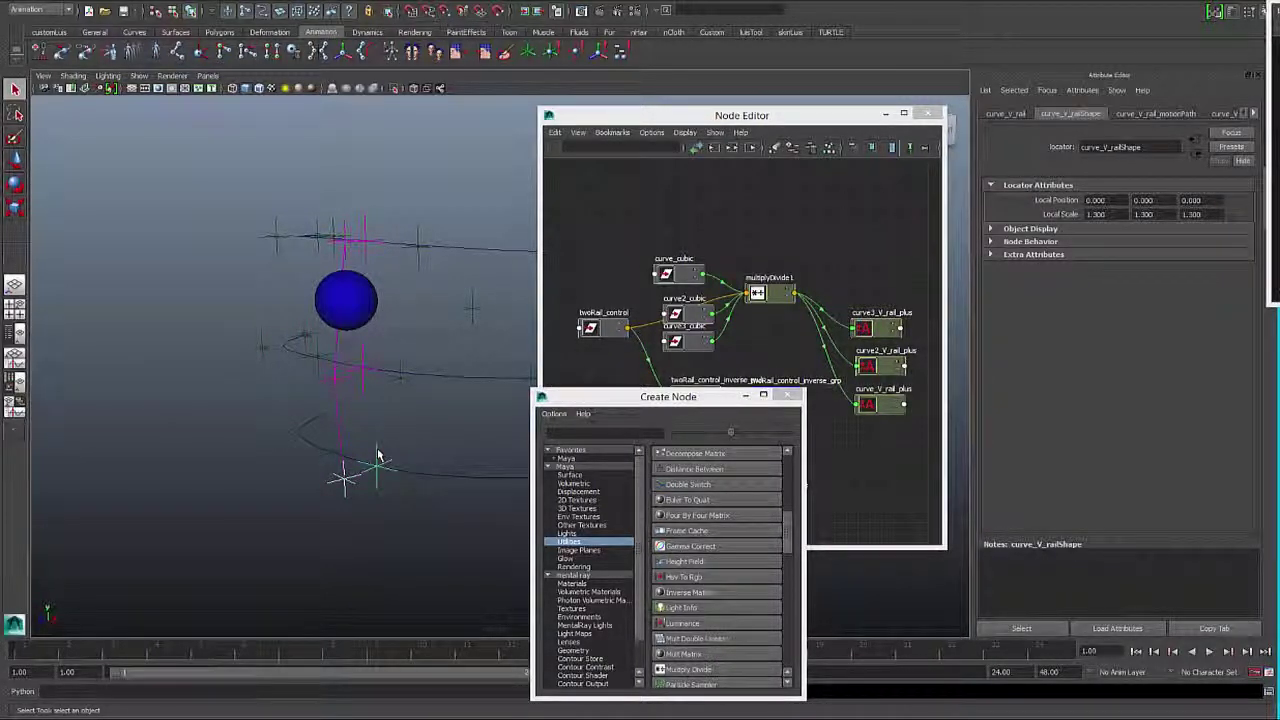
- Select the twoRail_control sphere with the Move tool ready for vertical testing
{"action": "left_click", "coordinate": [360, 303]}
{"action": "left_click_drag", "start_coordinate": [360, 303], "coordinate": [340, 337], "text": "alt"}
{"action": "key", "text": "w"}
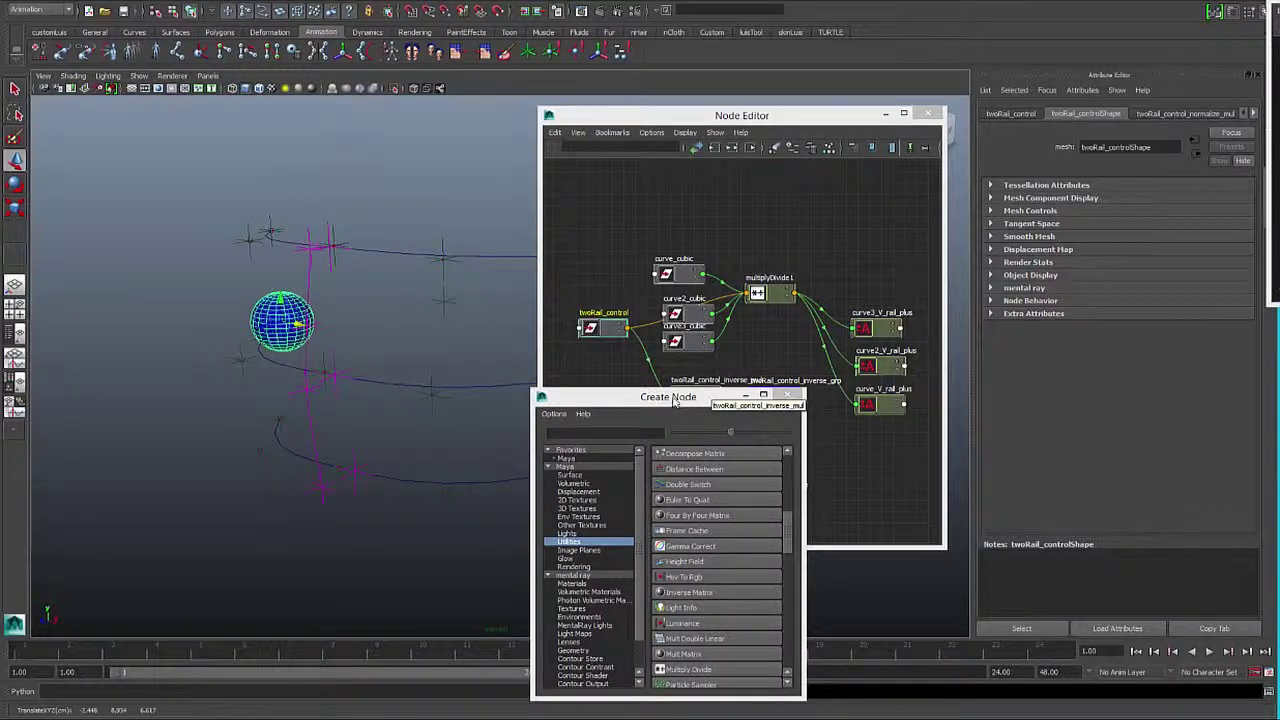
- Connect twoRail_control's Translate X to twoRail_control_inverse_mul's Input 1X in the Node Editor
{"action": "left_click_drag", "start_coordinate": [705, 396], "coordinate": [752, 462]}
{"action": "left_click_drag", "start_coordinate": [621, 330], "coordinate": [601, 344]}
{"action": "left_click", "coordinate": [608, 345]}
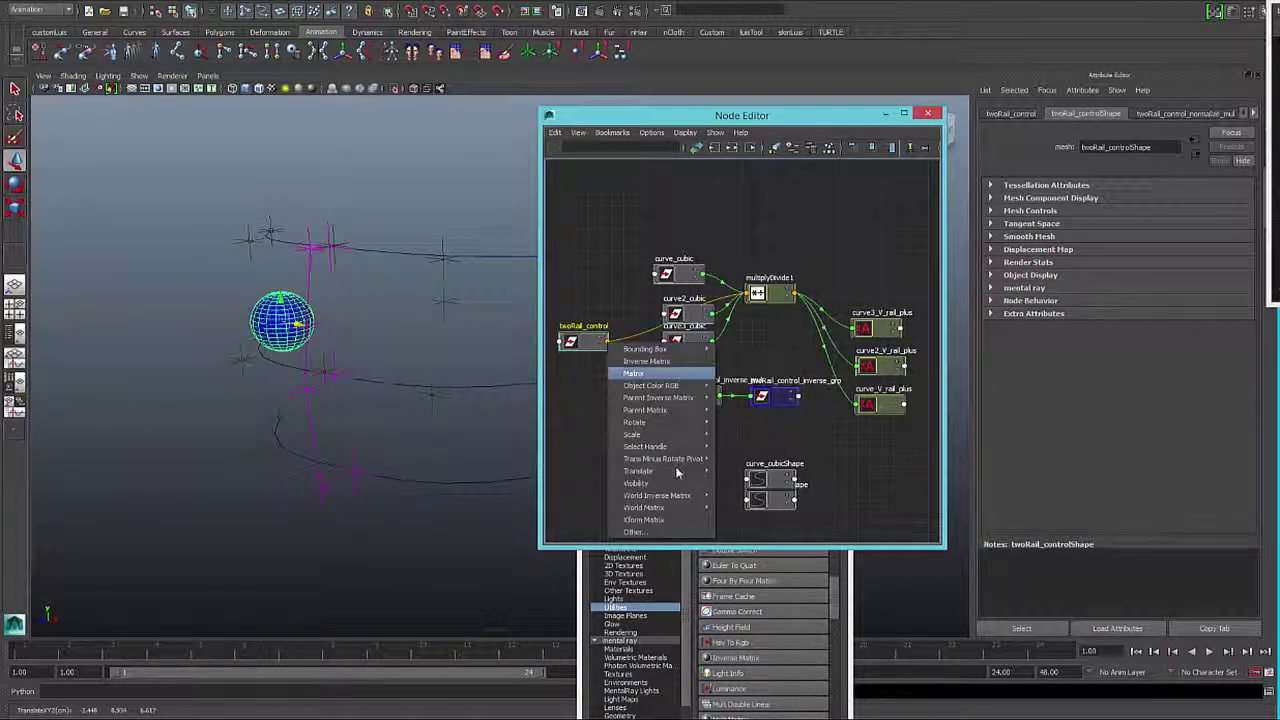
{"action": "mouse_move", "coordinate": [668, 473]}
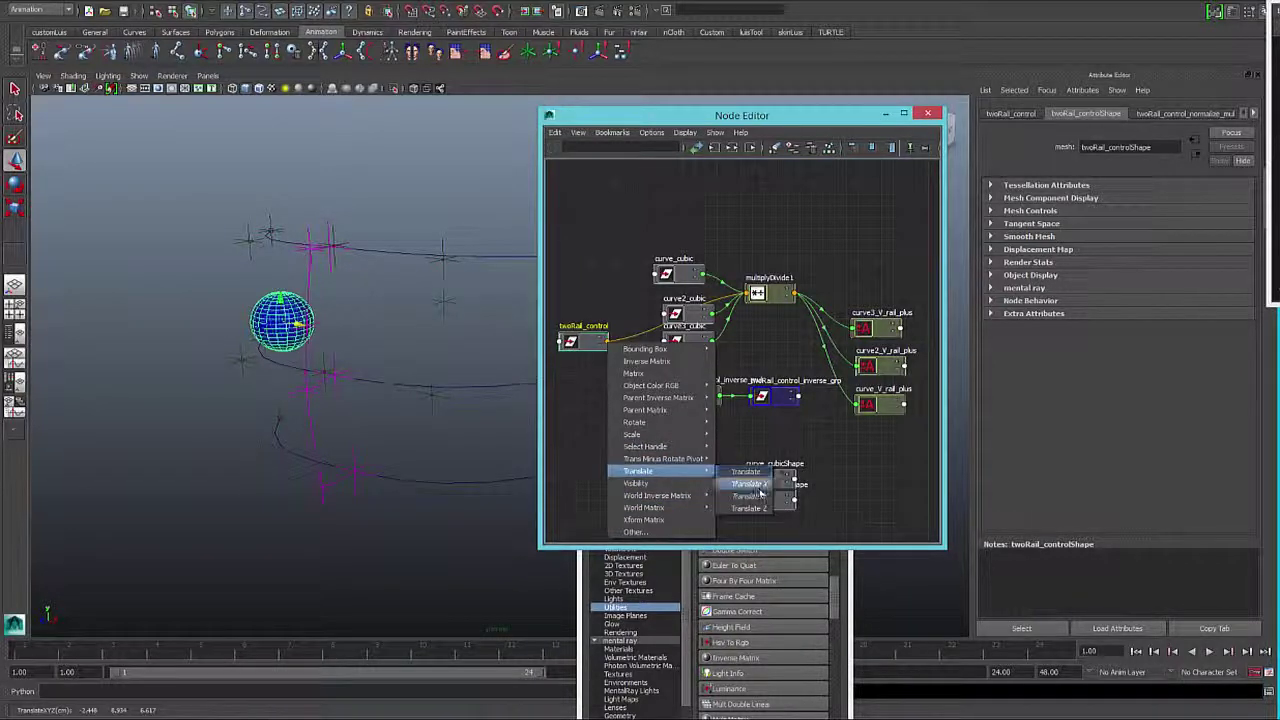
{"action": "left_click", "coordinate": [742, 470]}
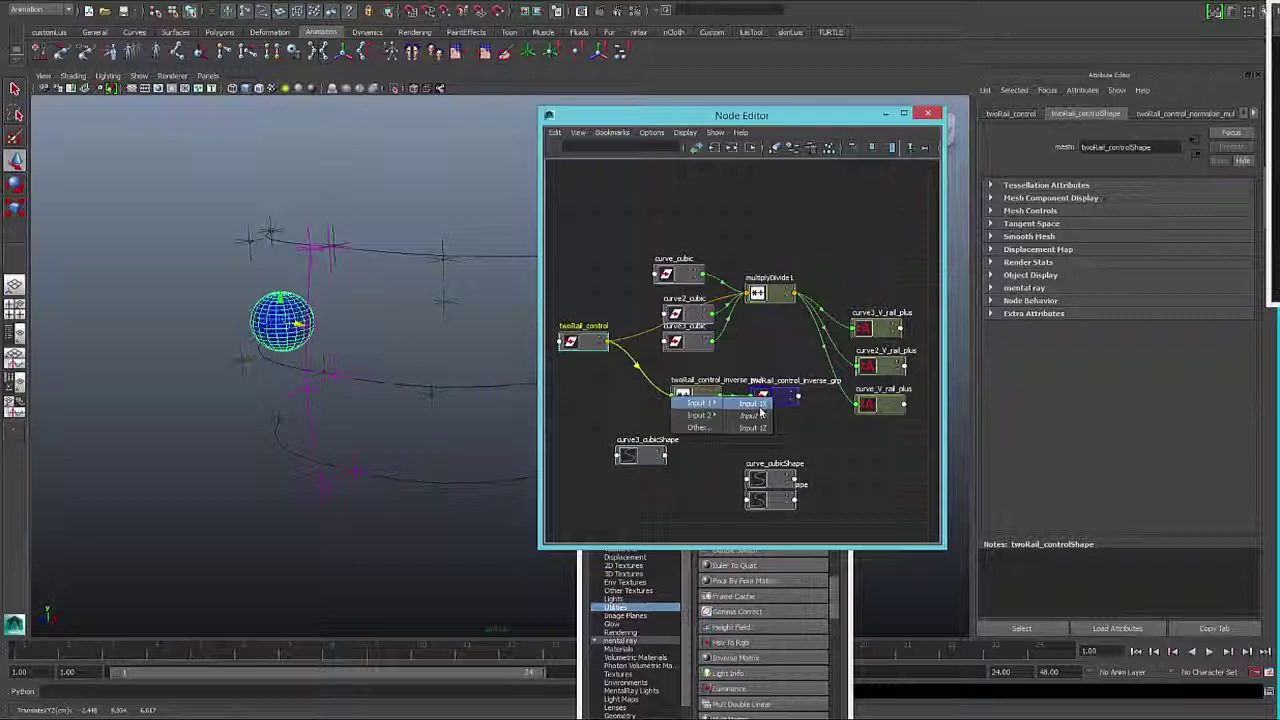
{"action": "left_click", "coordinate": [757, 404]}
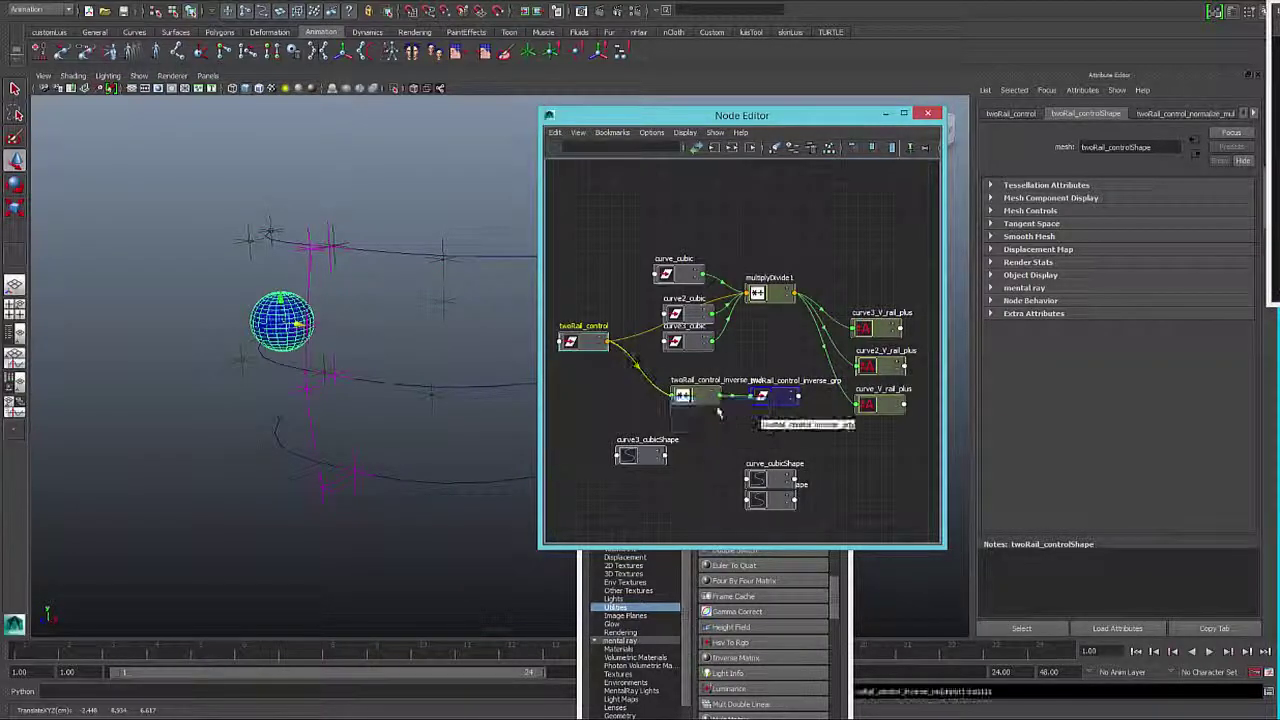
- Set twoRail_control_inverse_mul's Input 2 to -1 so the translate values are inverted
{"action": "left_click", "coordinate": [694, 396]}
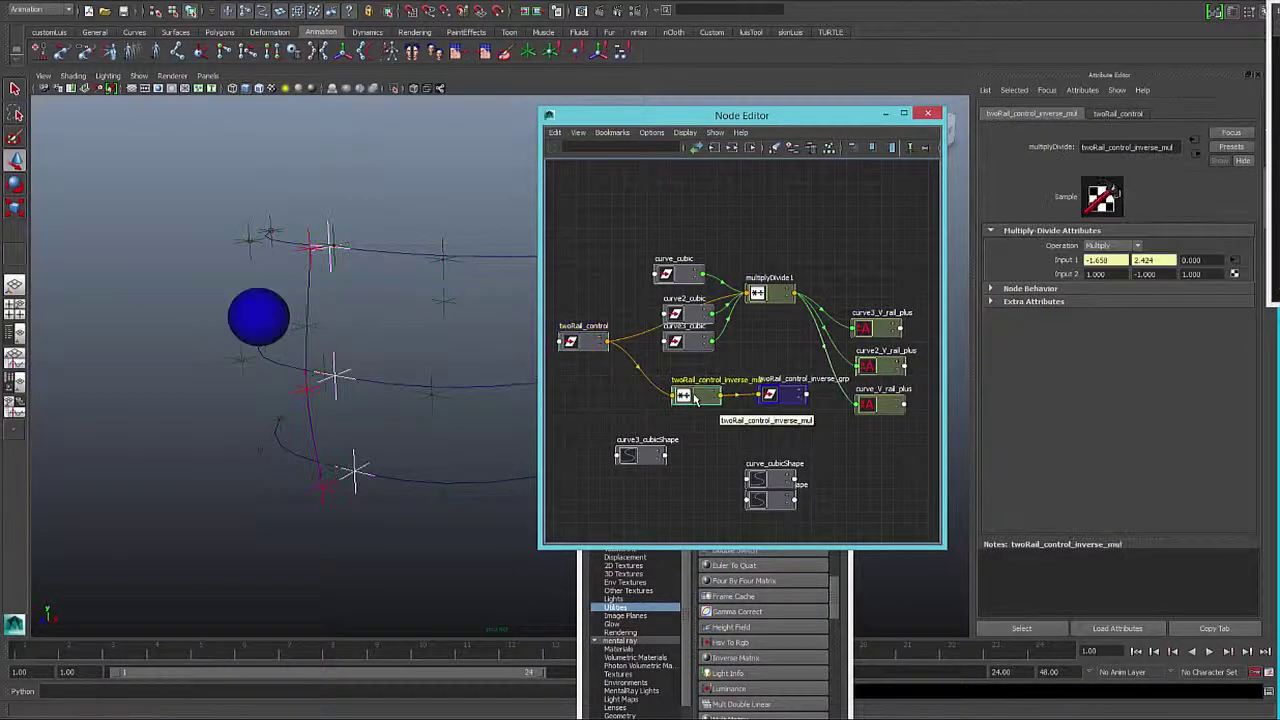
{"action": "double_click", "coordinate": [1108, 276]}
{"action": "type", "text": "-1"}
{"action": "key", "text": "Return"}
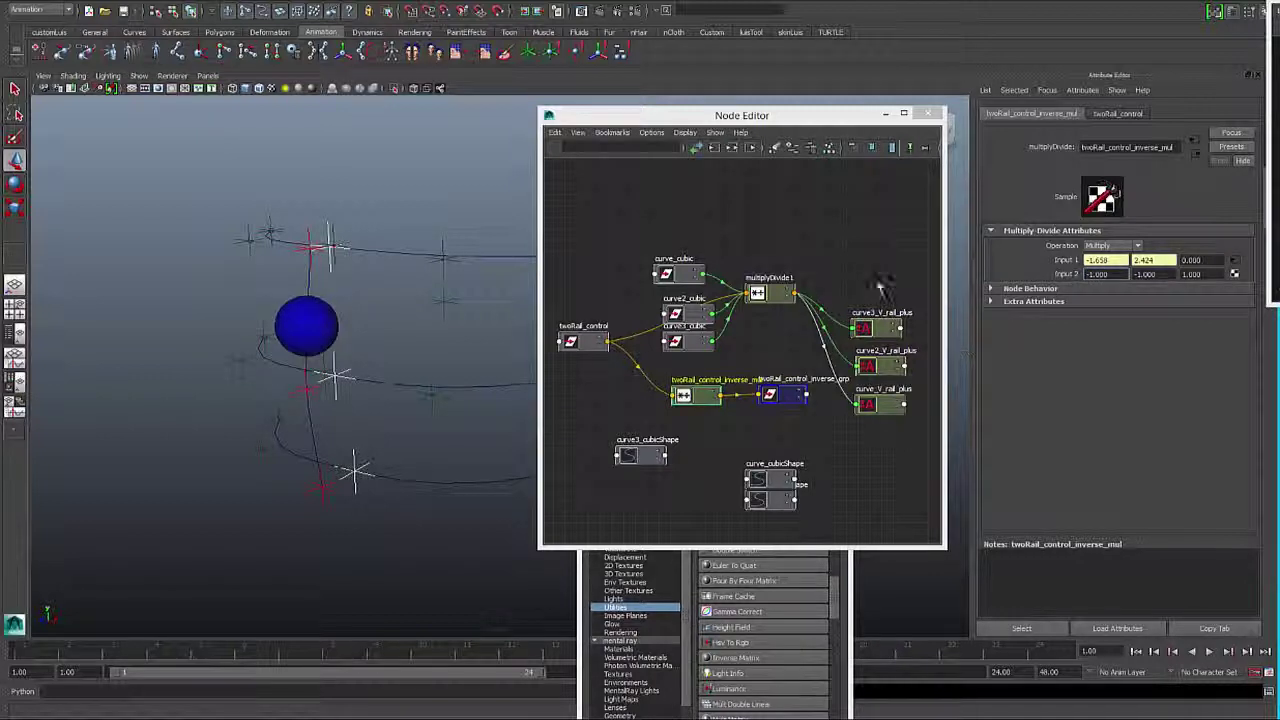
{"action": "left_click", "coordinate": [320, 325]}
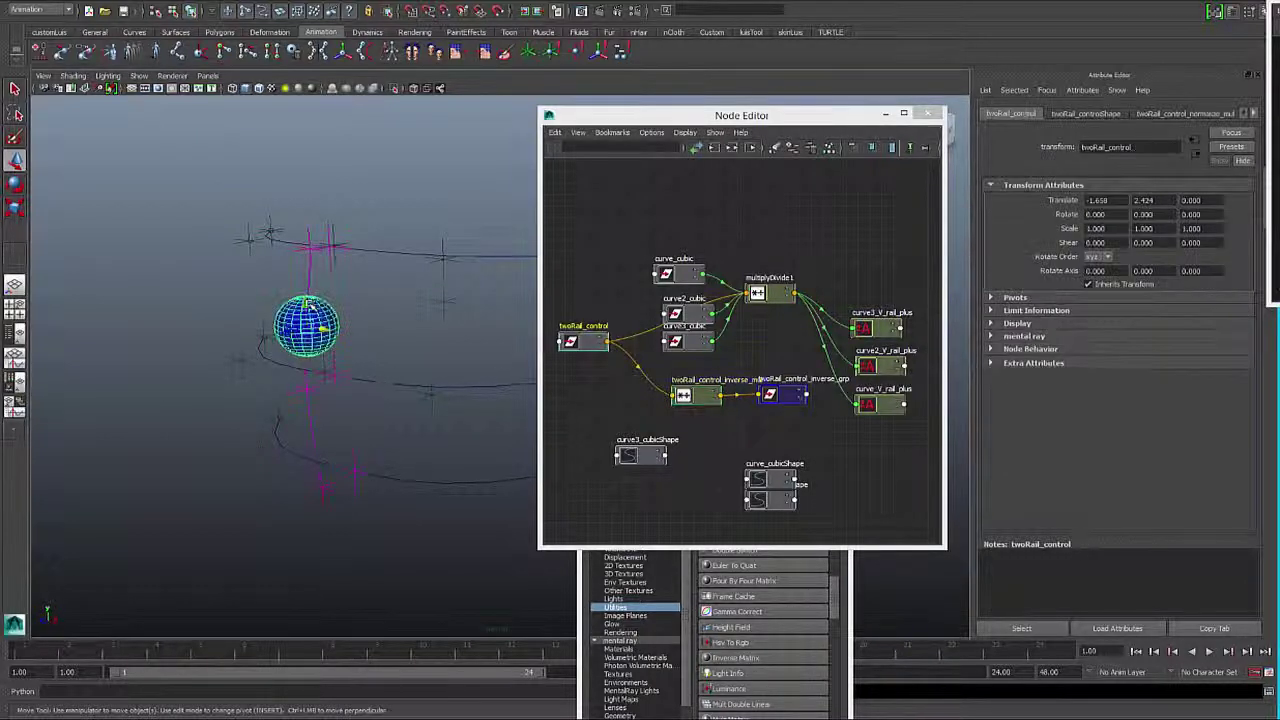
- Slide the twoRail_control sphere along the rails, then orbit to check the locators follow
{"action": "left_click_drag", "start_coordinate": [343, 348], "coordinate": [320, 395]}
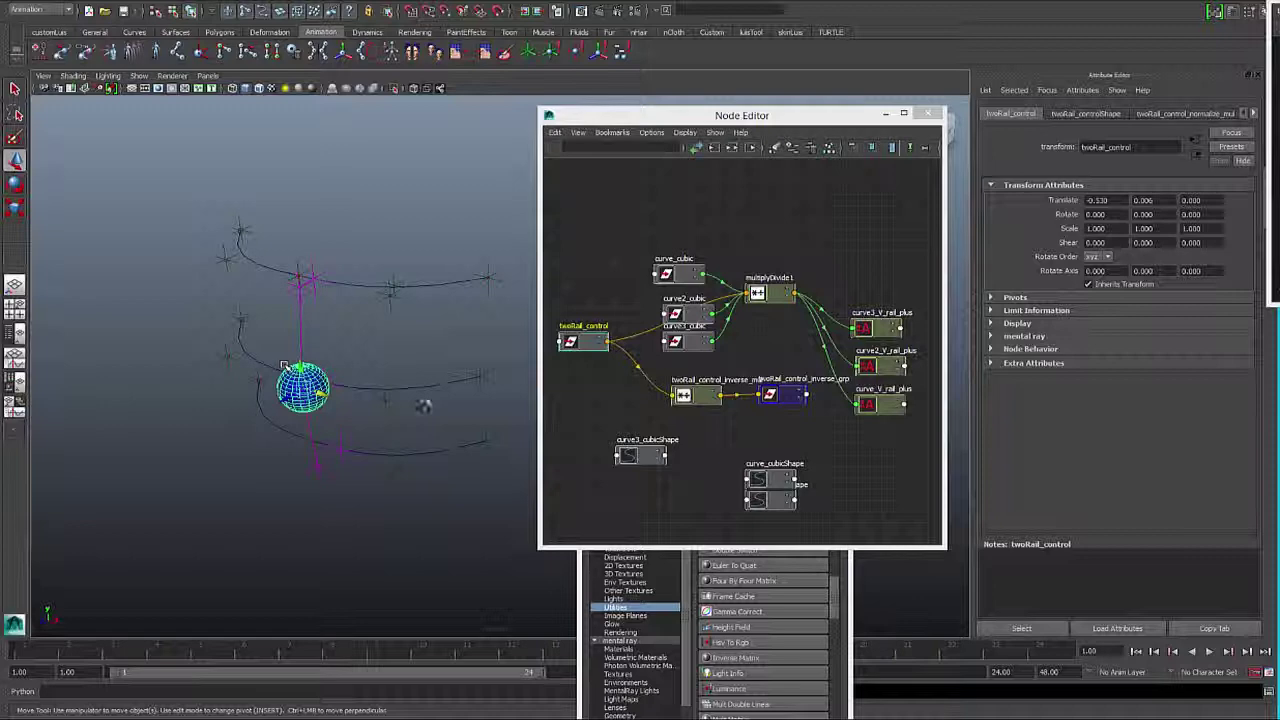
{"action": "left_click_drag", "start_coordinate": [405, 400], "coordinate": [325, 402], "text": "alt"}
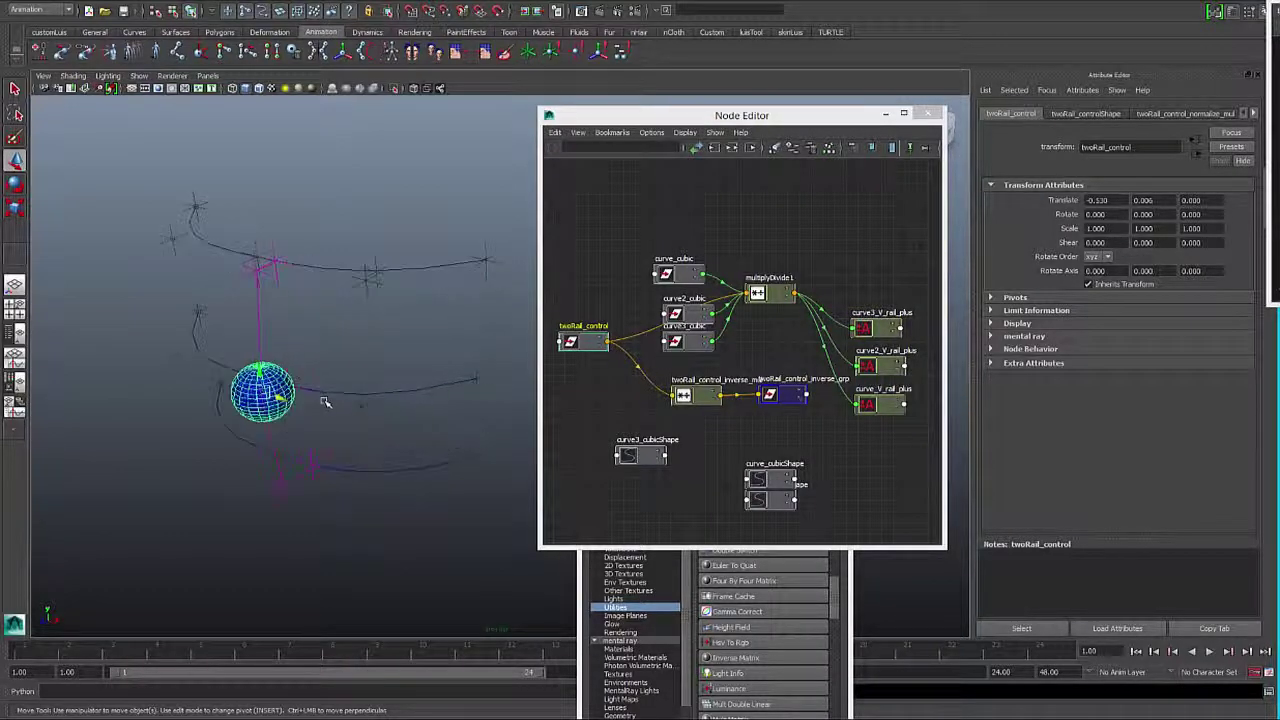
- Check locator_driver15's position against the selected sphere control
{"action": "left_click", "coordinate": [350, 344]}
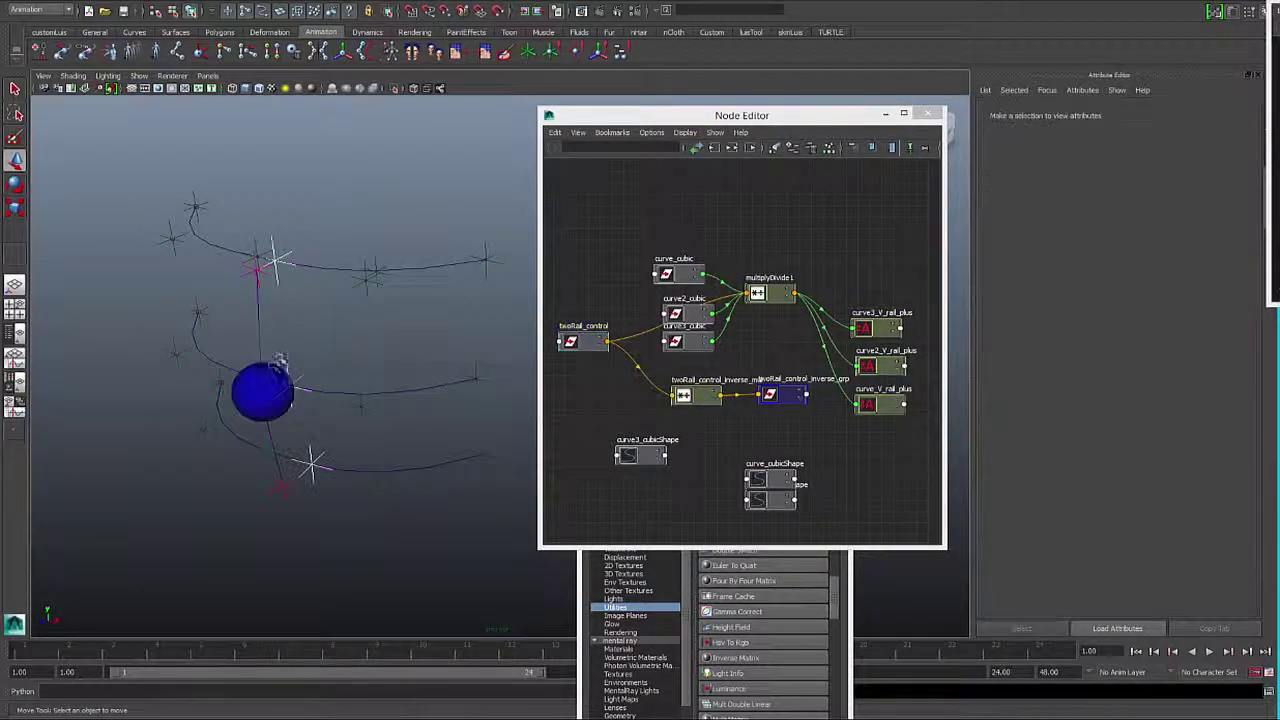
{"action": "left_click", "coordinate": [273, 368]}
{"action": "left_click", "coordinate": [268, 366]}
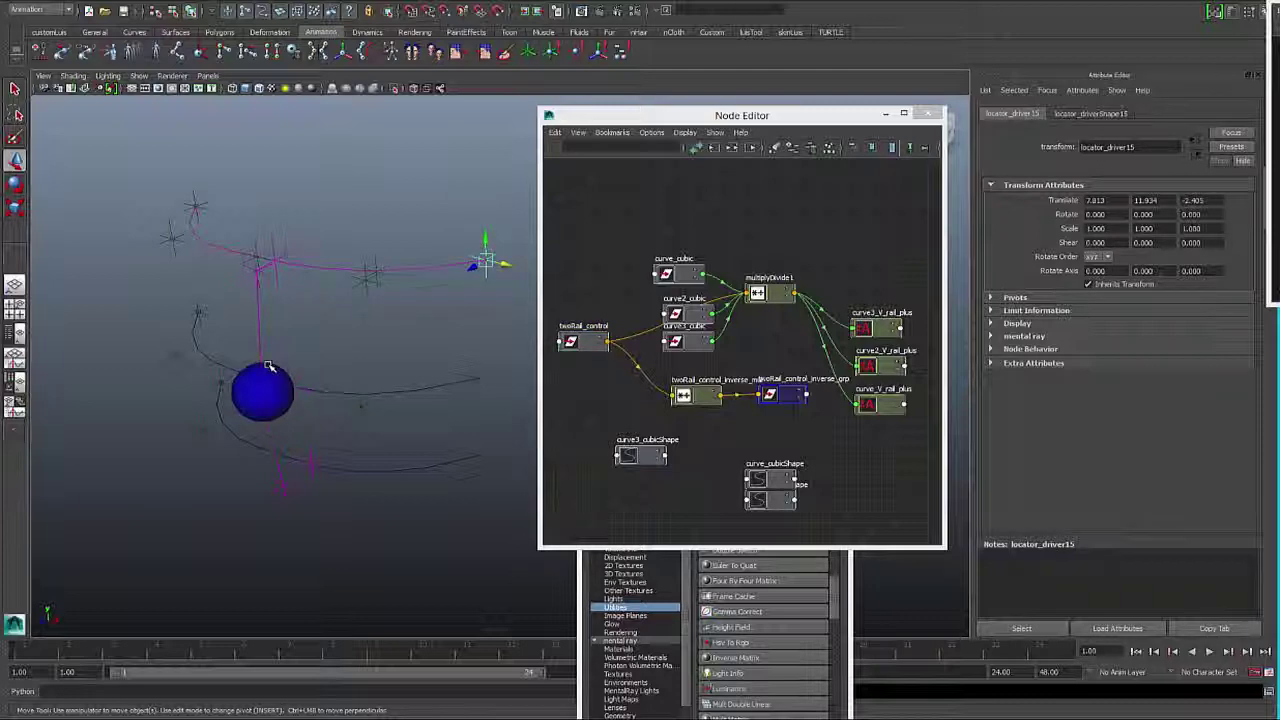
{"action": "left_click", "coordinate": [268, 366]}
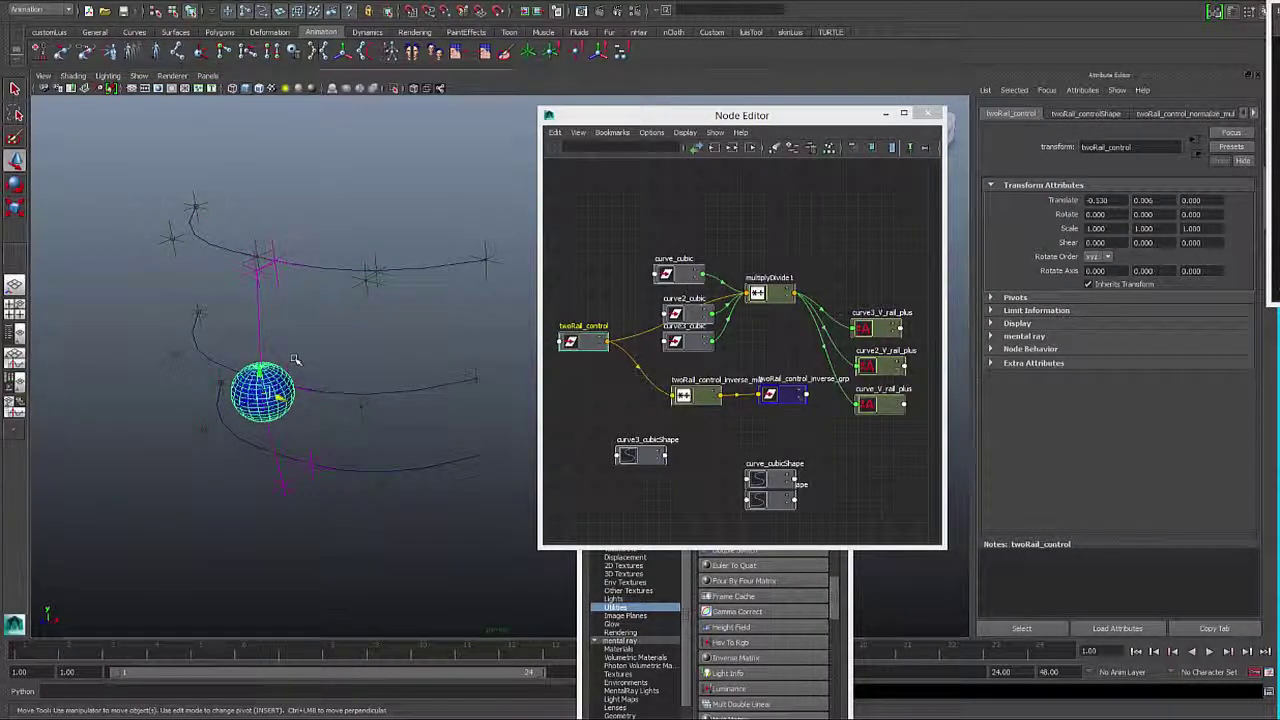
- Orient-constrain C_CR_autoTangentV_twoRail_rail to curve2_V_rail, selecting both in the Outliner
{"action": "key", "text": "shift+o"}
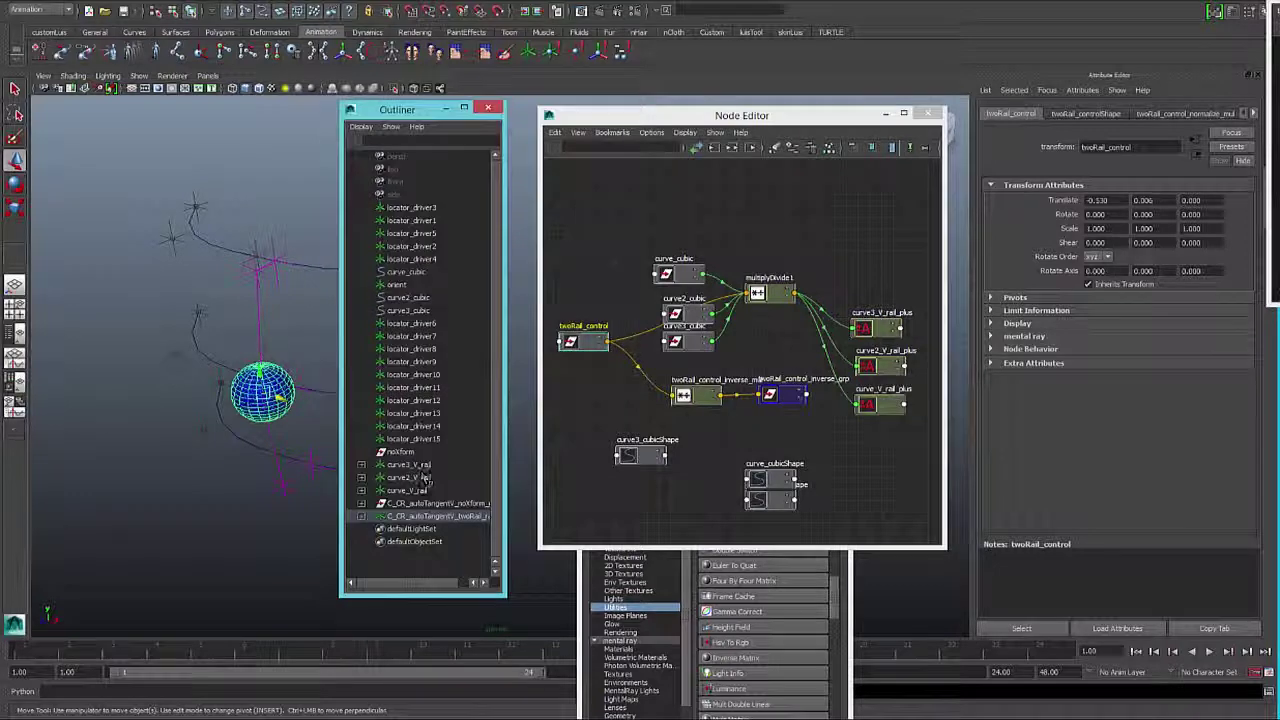
{"action": "left_click", "coordinate": [362, 516]}
{"action": "left_click", "coordinate": [440, 517]}
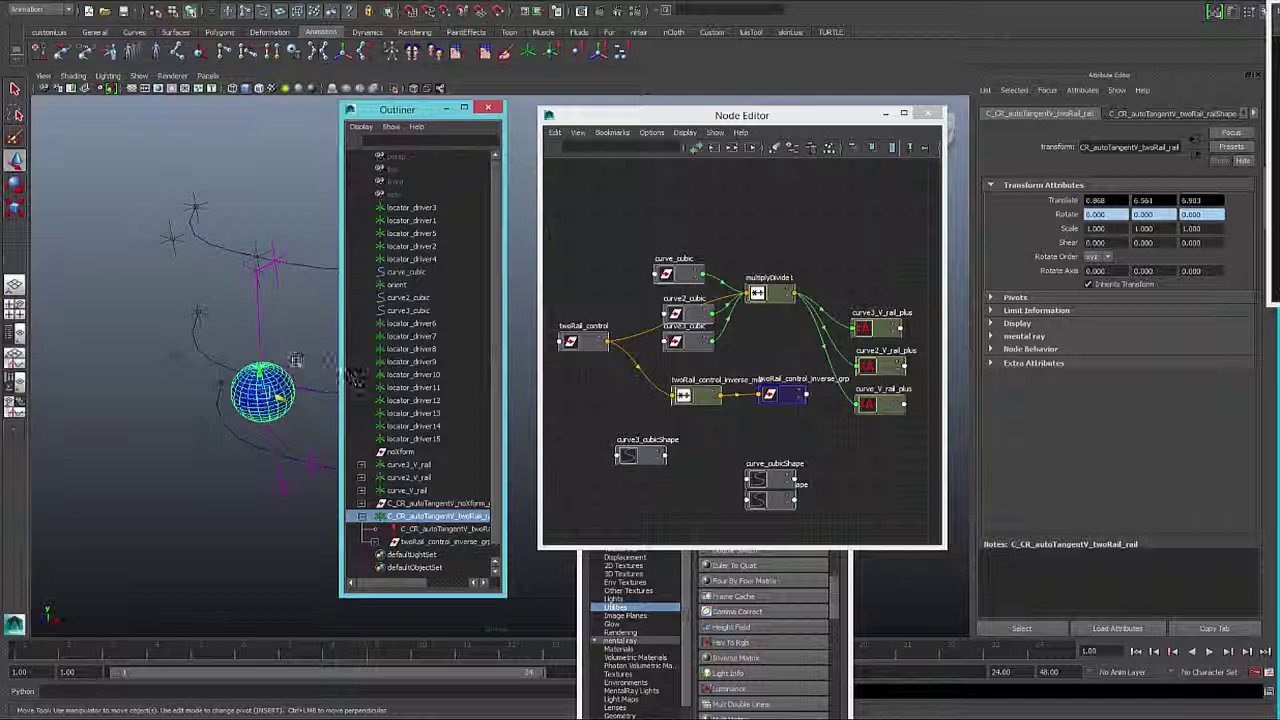
{"action": "left_click", "coordinate": [287, 370]}
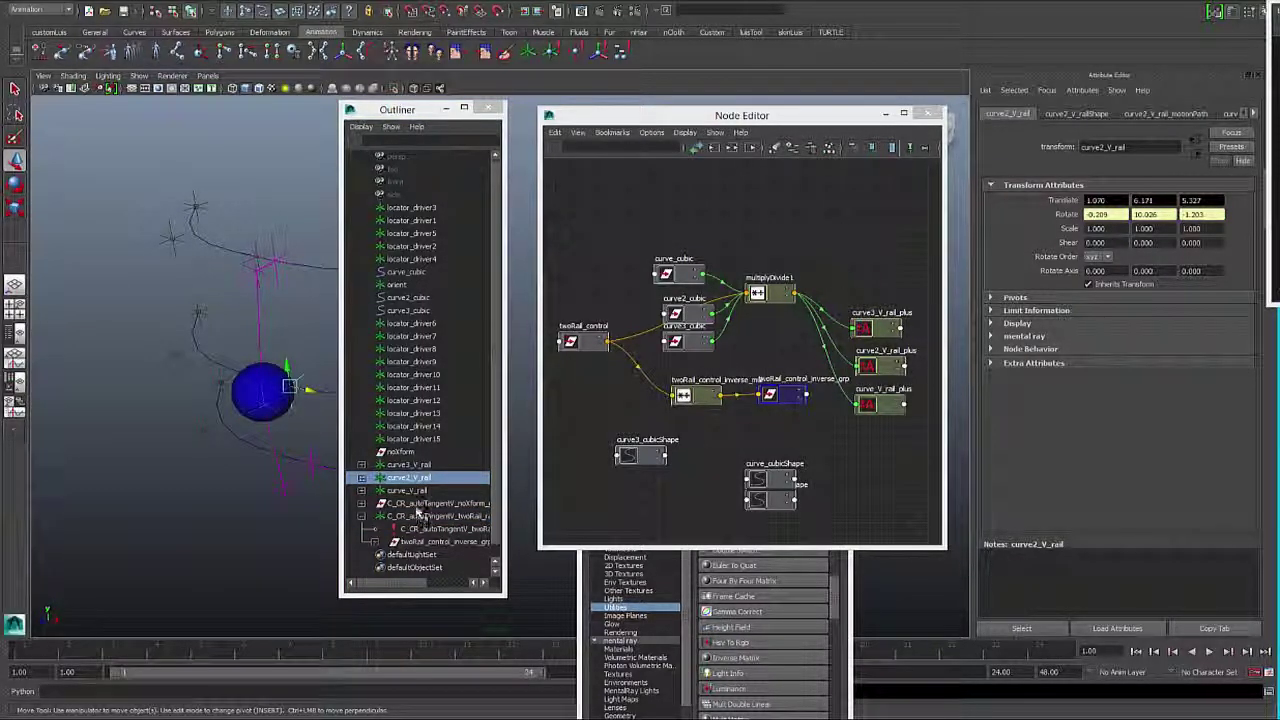
{"action": "left_click", "coordinate": [430, 517], "text": "ctrl"}
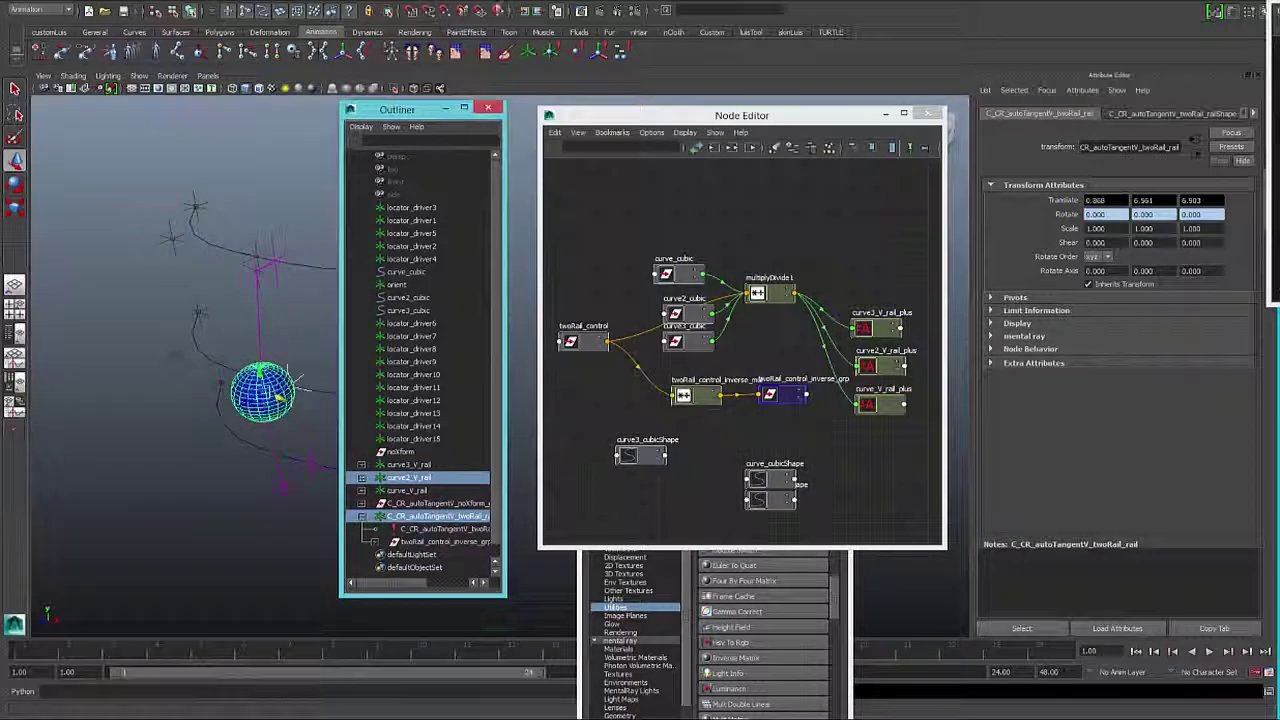
{"action": "left_click", "coordinate": [518, 5]}
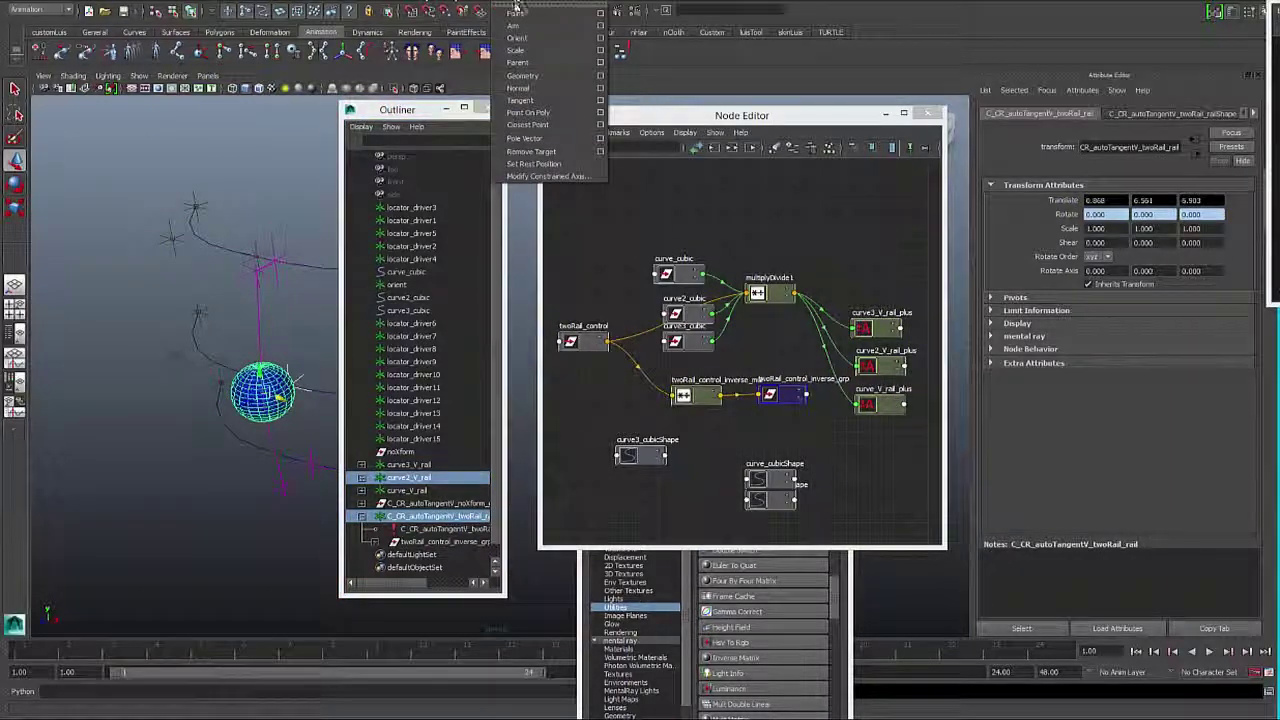
{"action": "left_click", "coordinate": [561, 38]}
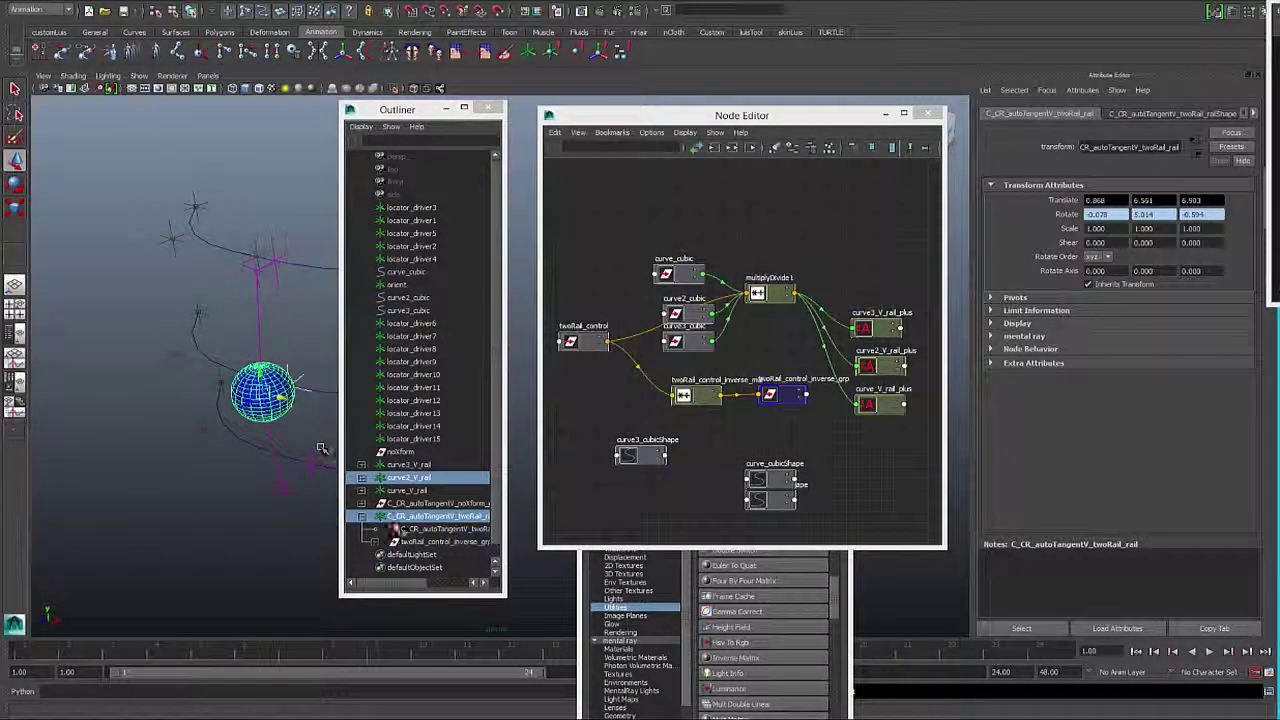
- Select twoRail_control under twoRail_control_inverse_grp and slide it to test the constraint
{"action": "left_click", "coordinate": [383, 541]}
{"action": "left_click", "coordinate": [438, 554]}
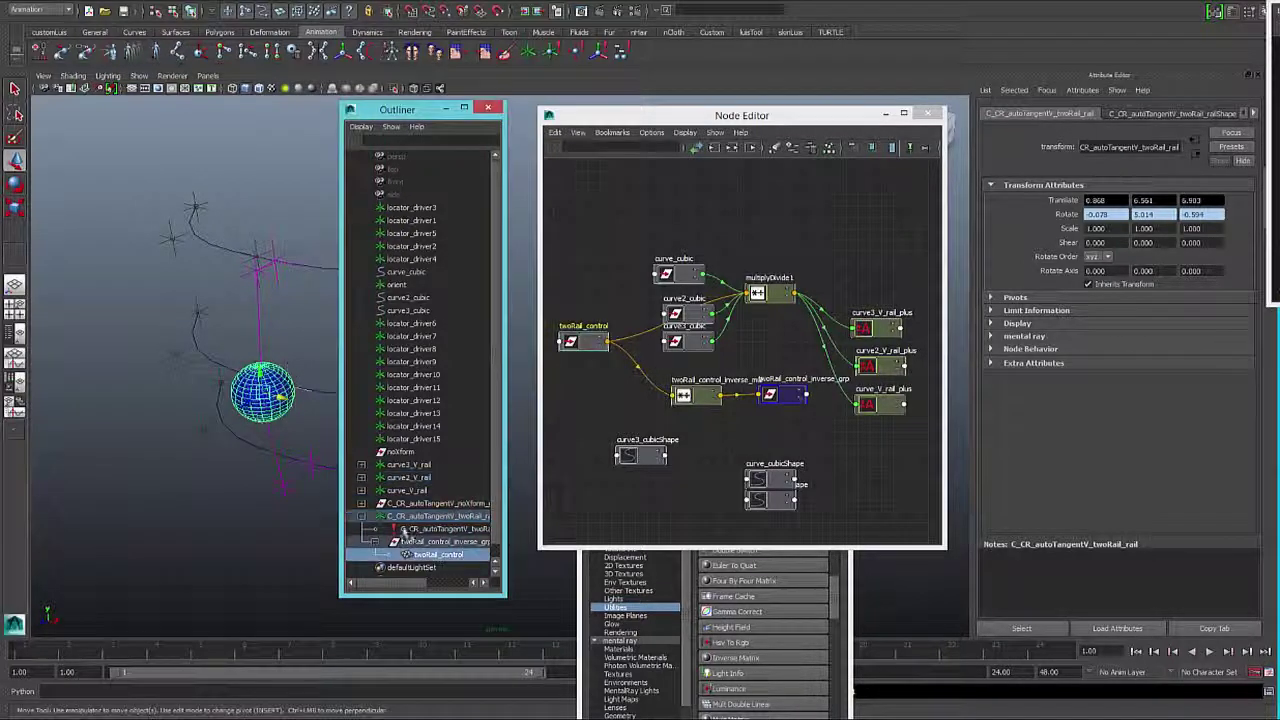
{"action": "mouse_move", "coordinate": [270, 390]}
{"action": "left_mouse_down"}
{"action": "mouse_move", "coordinate": [360, 400]}
{"action": "mouse_move", "coordinate": [252, 390]}
{"action": "left_mouse_up"}
- Close the Outliner, the Node Editor and the Create Render Node window
{"action": "left_click", "coordinate": [487, 108]}
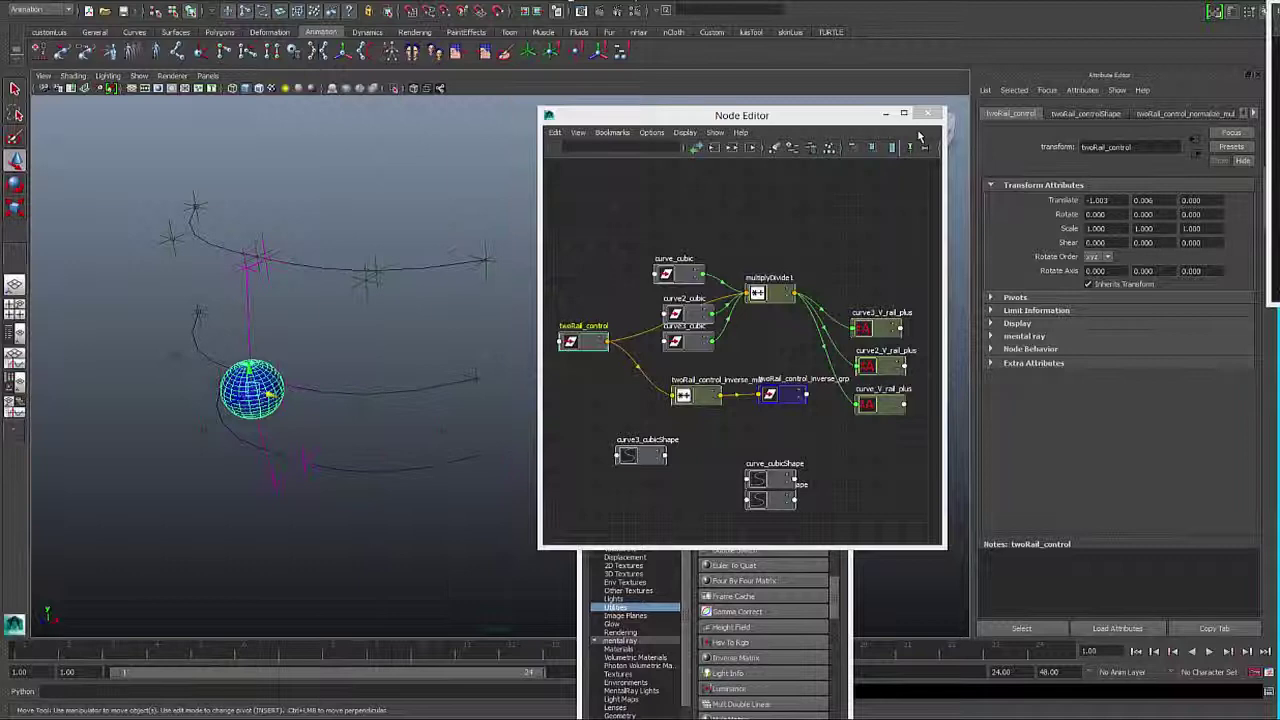
{"action": "left_click", "coordinate": [929, 114]}
{"action": "left_click", "coordinate": [842, 456]}
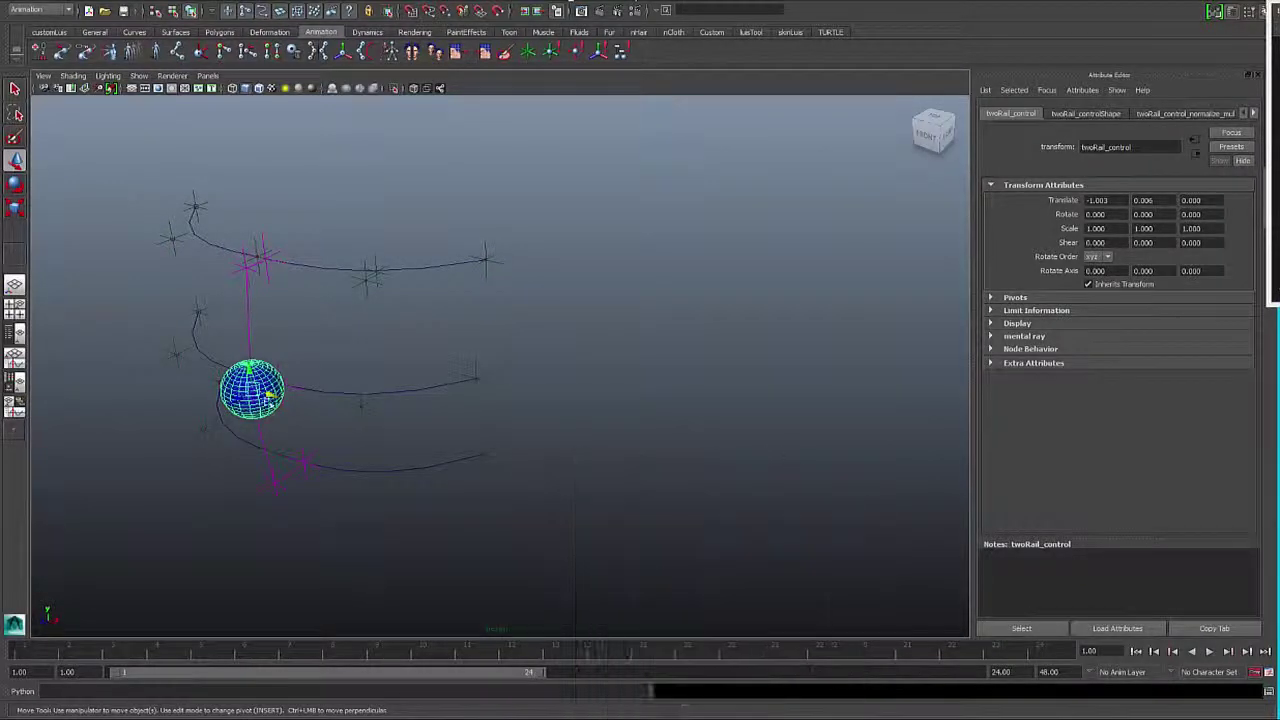
- Slide the sphere control along X and Y, orbiting to a frontal view to check the rig
{"action": "mouse_move", "coordinate": [268, 397]}
{"action": "left_mouse_down"}
{"action": "mouse_move", "coordinate": [386, 410]}
{"action": "mouse_move", "coordinate": [470, 398]}
{"action": "mouse_move", "coordinate": [236, 382]}
{"action": "mouse_move", "coordinate": [162, 401]}
{"action": "mouse_move", "coordinate": [128, 439]}
{"action": "mouse_move", "coordinate": [214, 387]}
{"action": "mouse_move", "coordinate": [190, 398]}
{"action": "mouse_move", "coordinate": [423, 417]}
{"action": "mouse_move", "coordinate": [425, 319]}
{"action": "mouse_move", "coordinate": [425, 456]}
{"action": "mouse_move", "coordinate": [424, 400]}
{"action": "mouse_move", "coordinate": [260, 395]}
{"action": "left_mouse_up"}
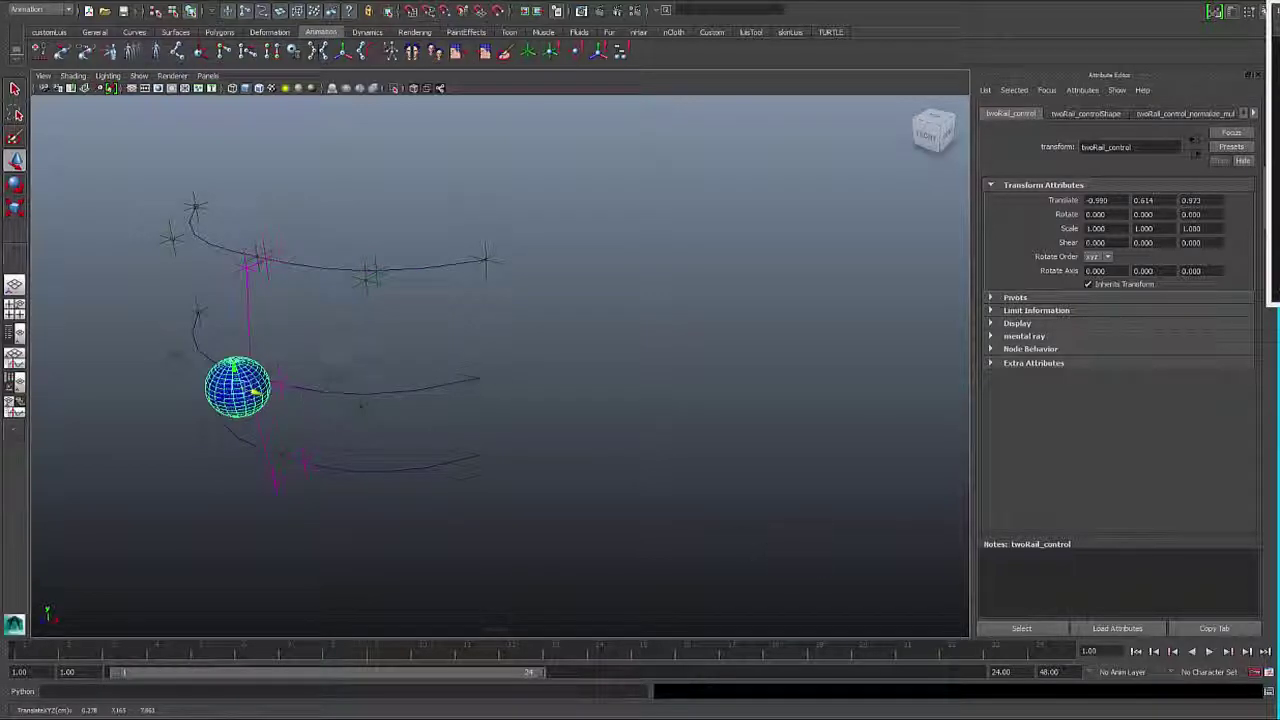
{"action": "left_click_drag", "start_coordinate": [370, 337], "coordinate": [517, 314], "text": "alt"}
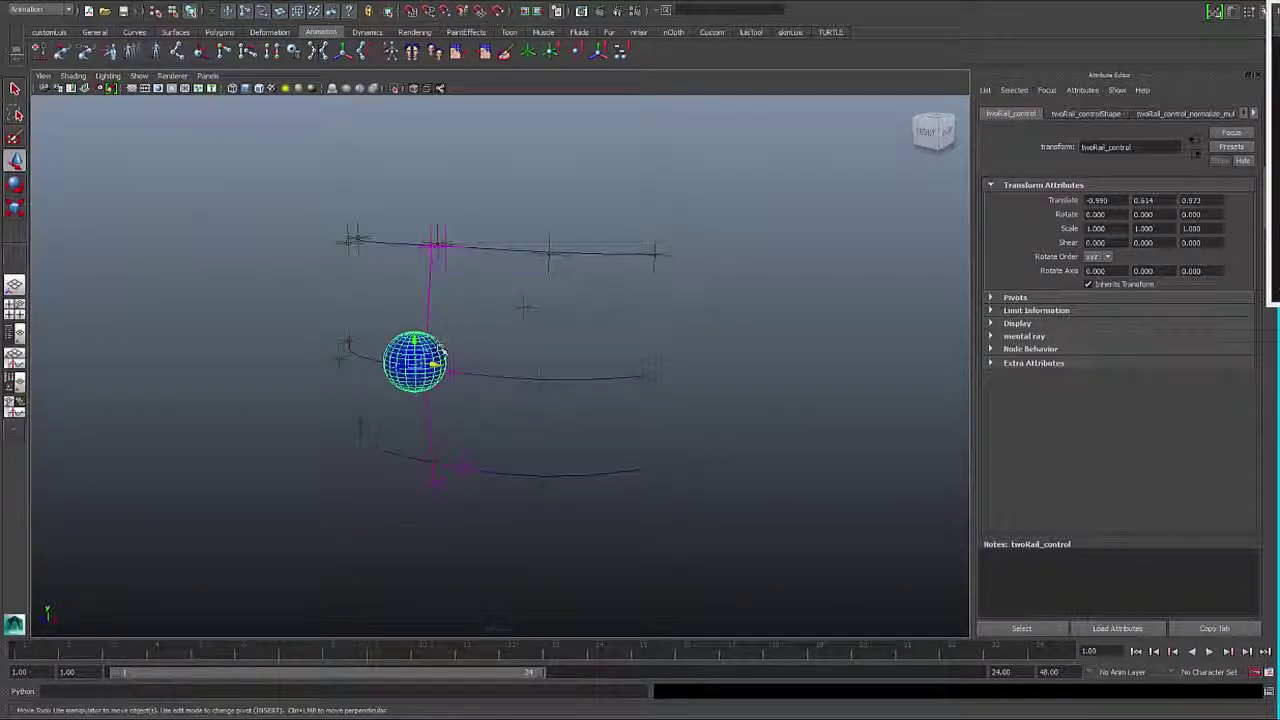
{"action": "left_click_drag", "start_coordinate": [427, 348], "coordinate": [446, 368]}
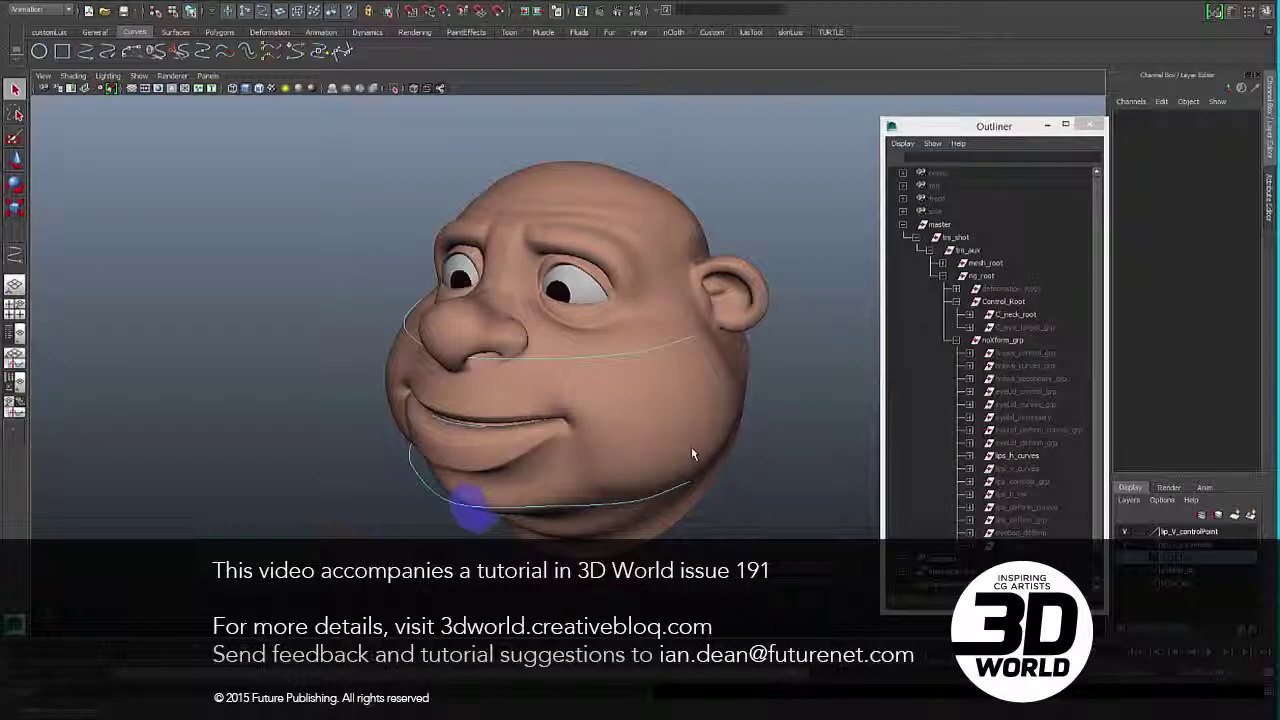